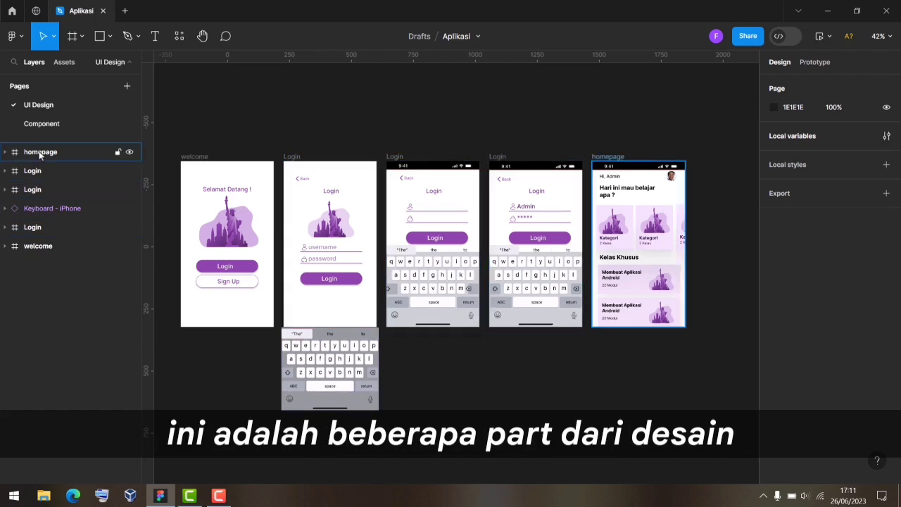
Review the Login and welcome screens in Layers, glance at the Component page, and return to UI Design.
{"action": "left_click", "coordinate": [33, 170]}
{"action": "left_click", "coordinate": [36, 189], "text": "shift"}
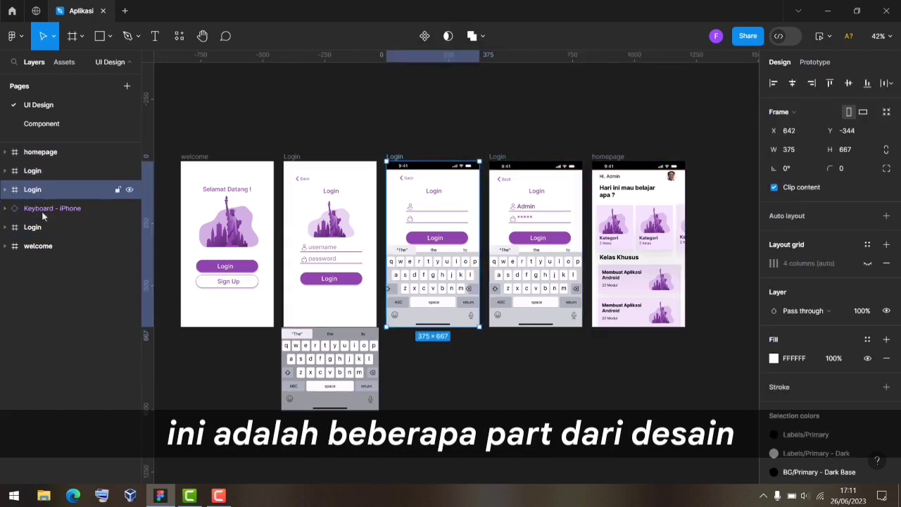
{"action": "left_click", "coordinate": [41, 227]}
{"action": "left_click", "coordinate": [47, 247], "text": "shift"}
{"action": "left_click", "coordinate": [48, 247]}
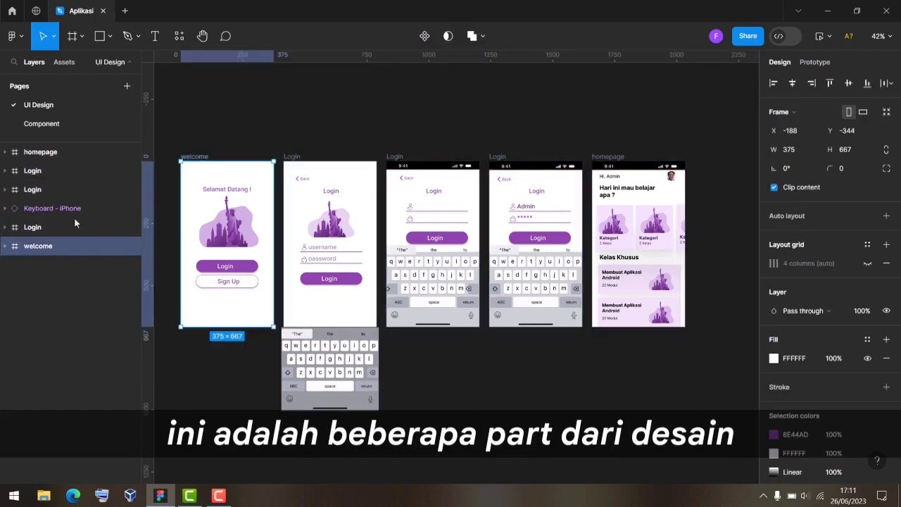
{"action": "left_click", "coordinate": [651, 105]}
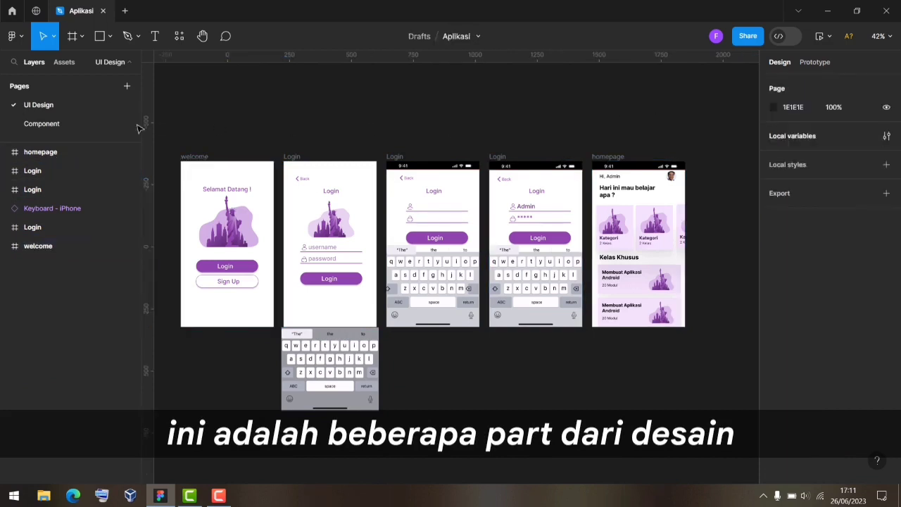
{"action": "left_click", "coordinate": [41, 124]}
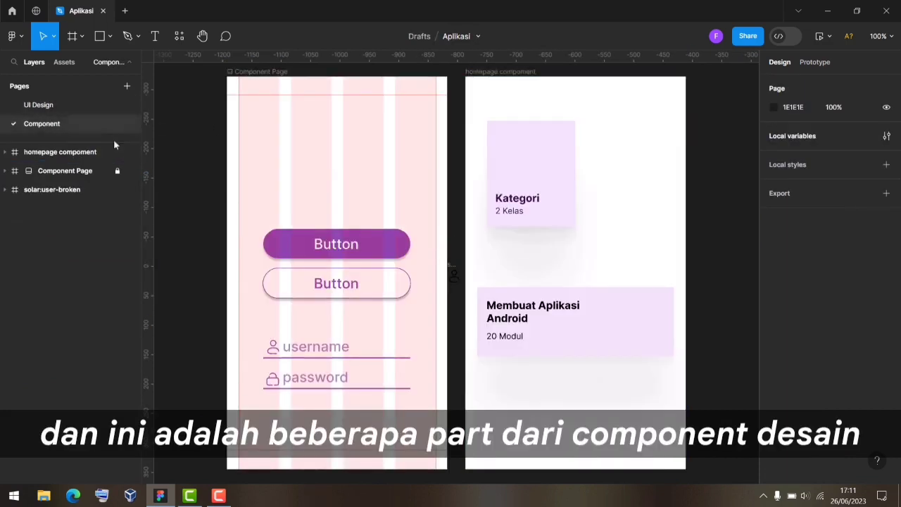
{"action": "left_click", "coordinate": [44, 107]}
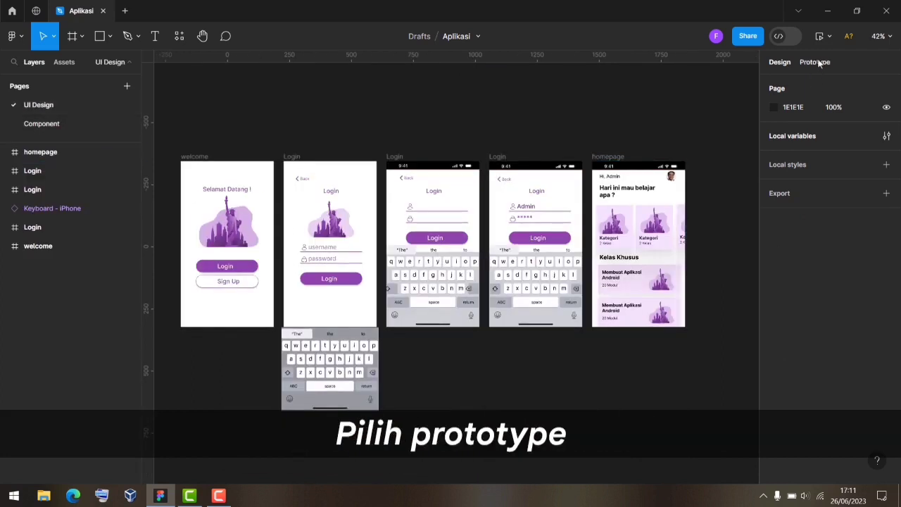
Link the welcome screen's Login button to the Login screen: On tap, Navigate to, Smart animate.
{"action": "left_click", "coordinate": [813, 62]}
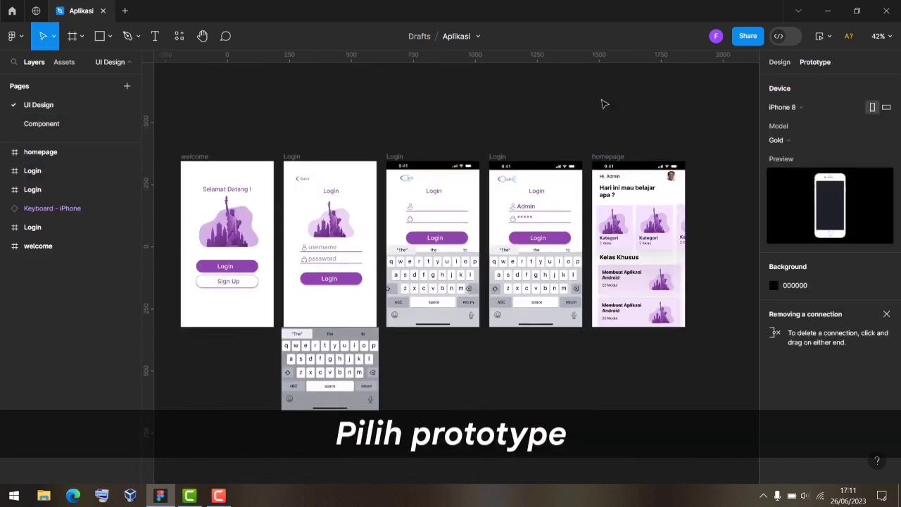
{"action": "left_click", "coordinate": [225, 266]}
{"action": "scroll", "coordinate": [236, 279], "scroll_direction": "up", "scroll_amount": 5}
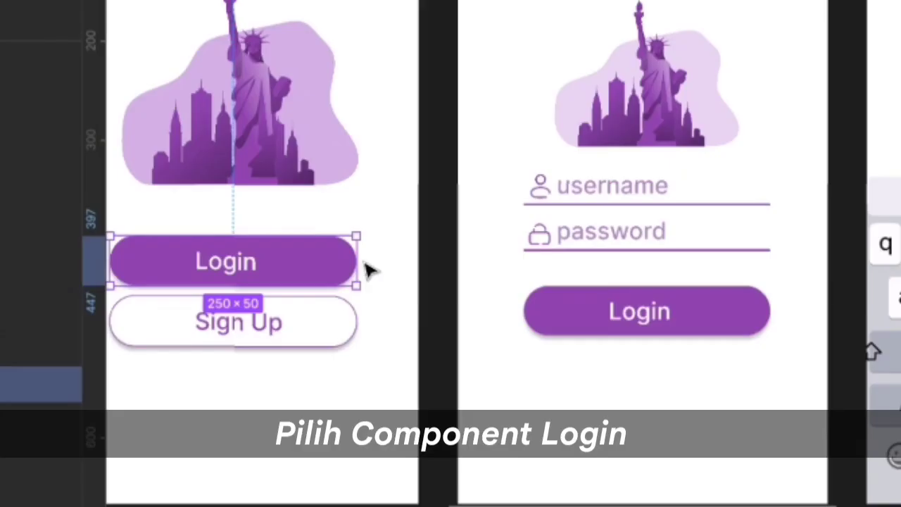
{"action": "left_click_drag", "start_coordinate": [358, 261], "coordinate": [529, 193]}
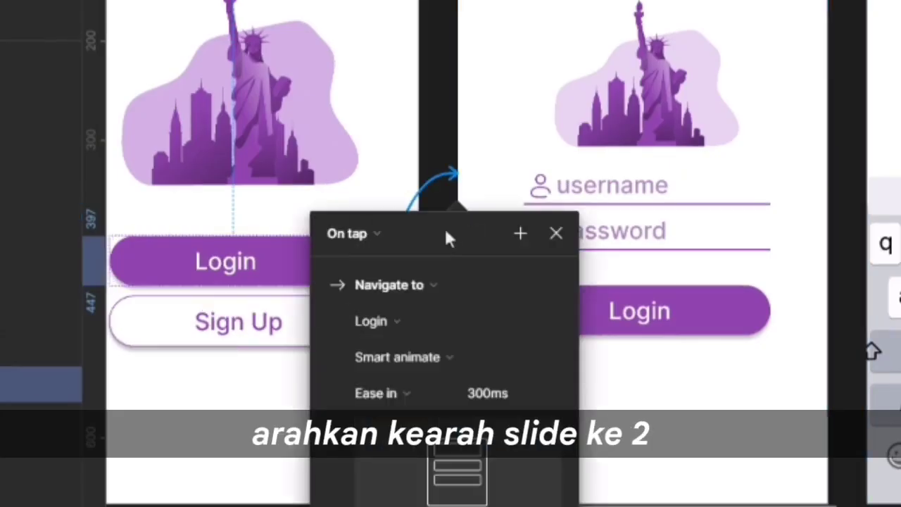
{"action": "left_click", "coordinate": [418, 357]}
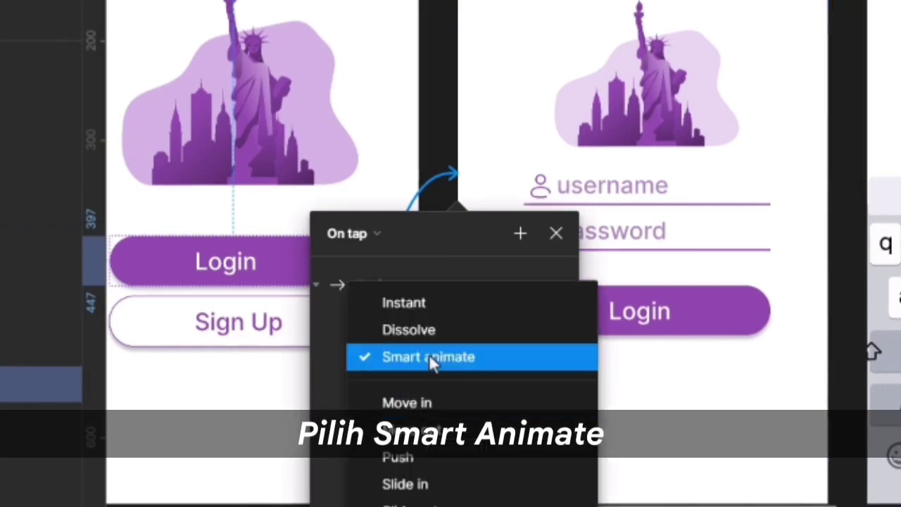
{"action": "left_click", "coordinate": [428, 354]}
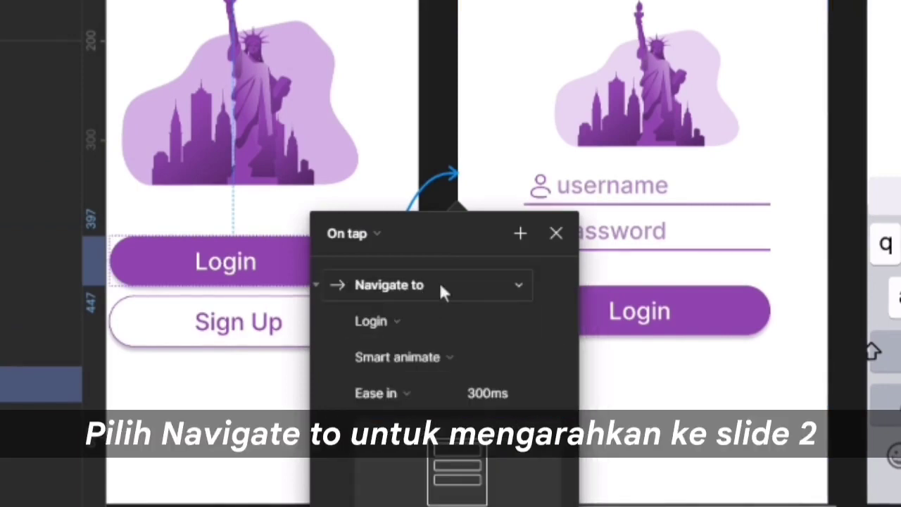
{"action": "left_click", "coordinate": [438, 285]}
{"action": "left_click", "coordinate": [410, 290]}
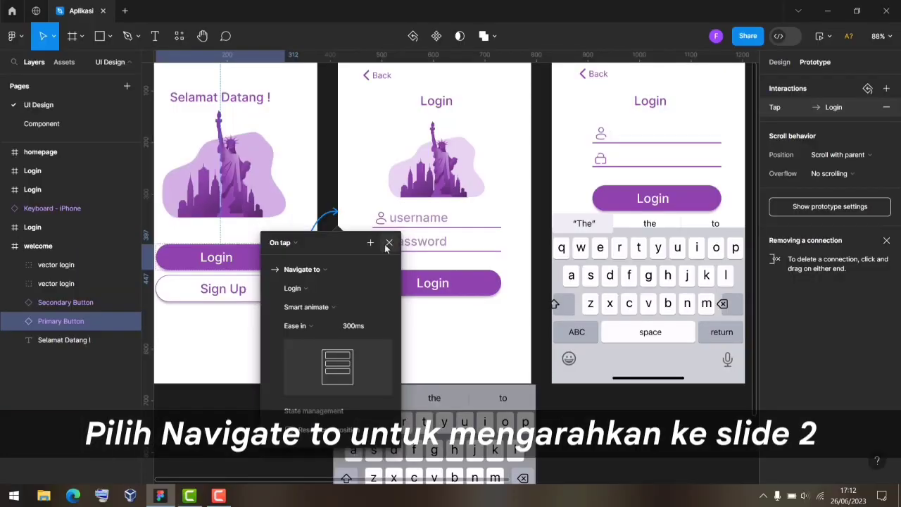
{"action": "left_click", "coordinate": [389, 243]}
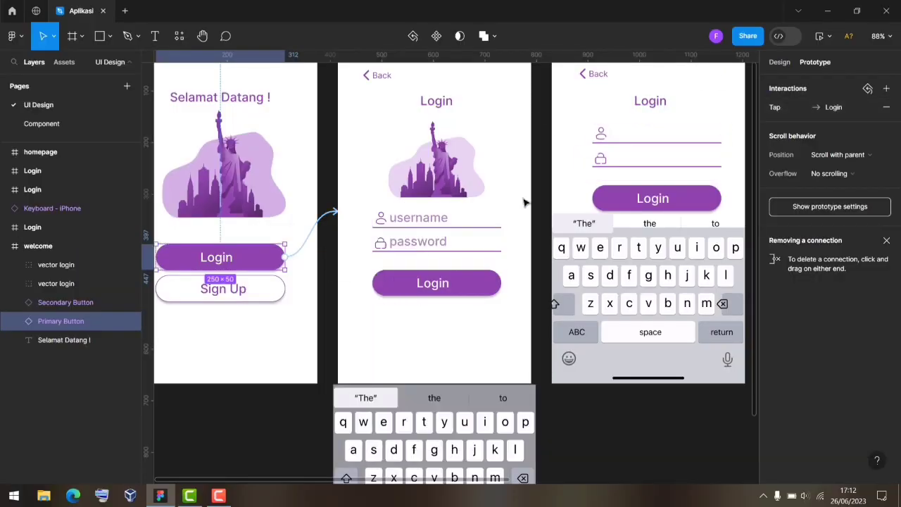
Preview the prototype and tap Login to confirm the transition works.
{"action": "scroll", "coordinate": [523, 203], "scroll_direction": "down", "scroll_amount": 5}
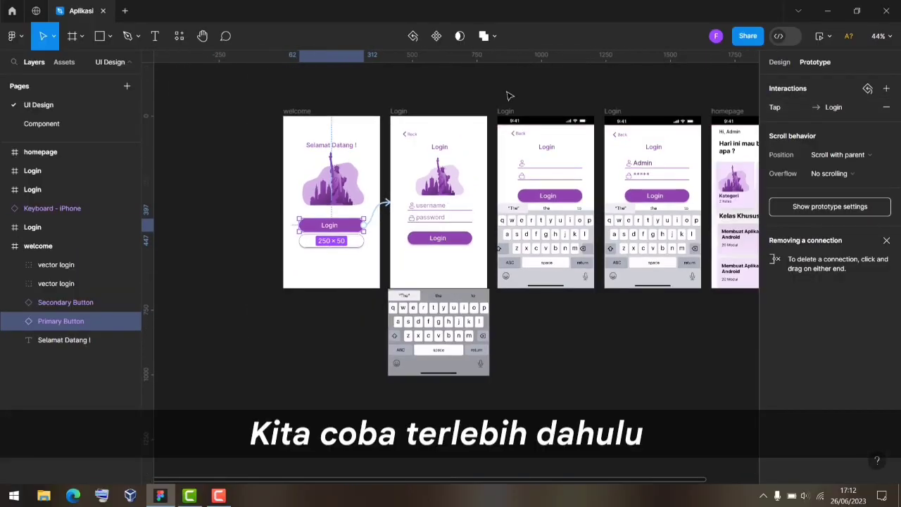
{"action": "left_click", "coordinate": [818, 39]}
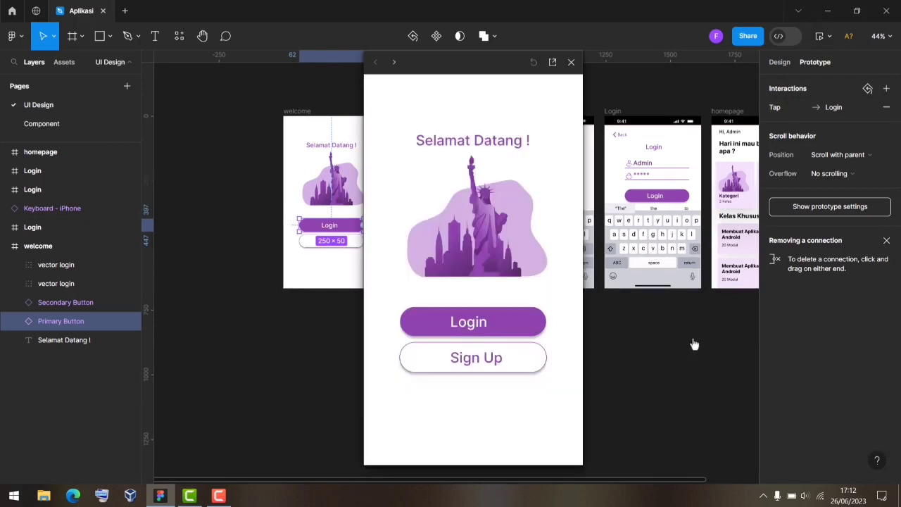
{"action": "left_click", "coordinate": [496, 321]}
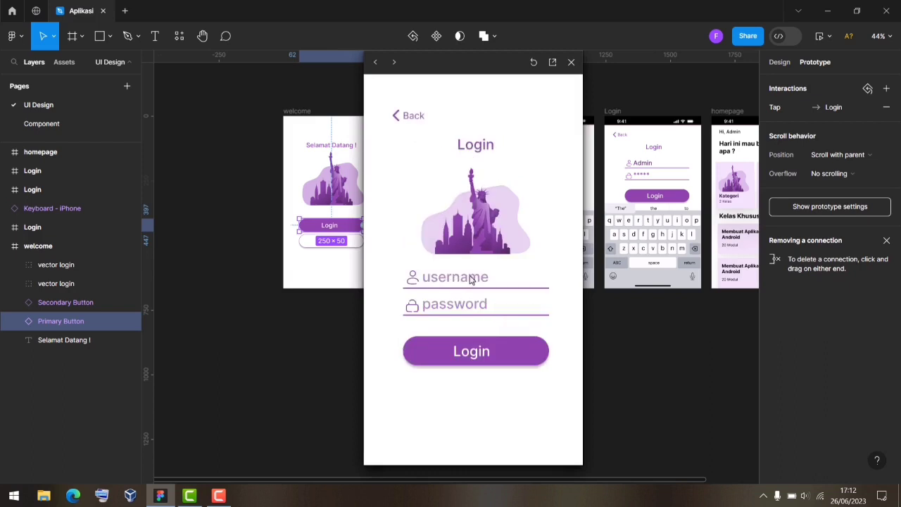
{"action": "left_click", "coordinate": [571, 63]}
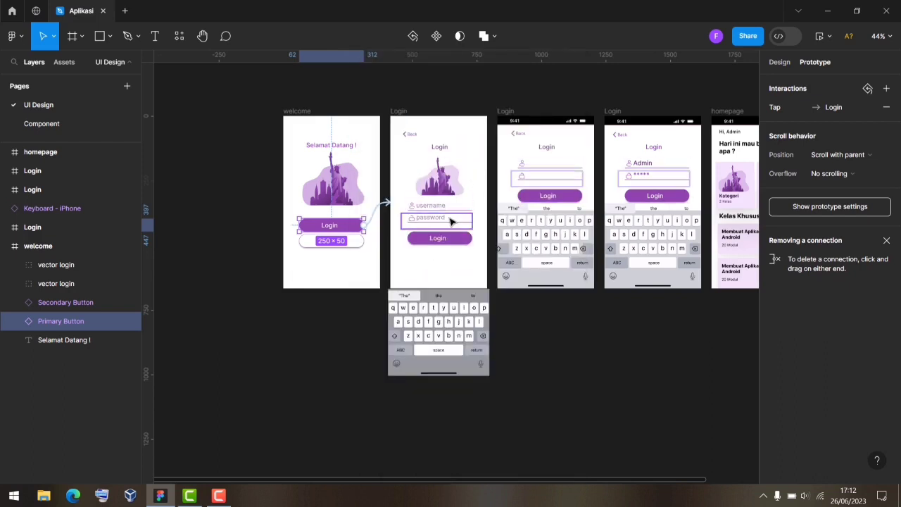
{"action": "scroll", "coordinate": [475, 215], "scroll_direction": "up", "scroll_amount": 3}
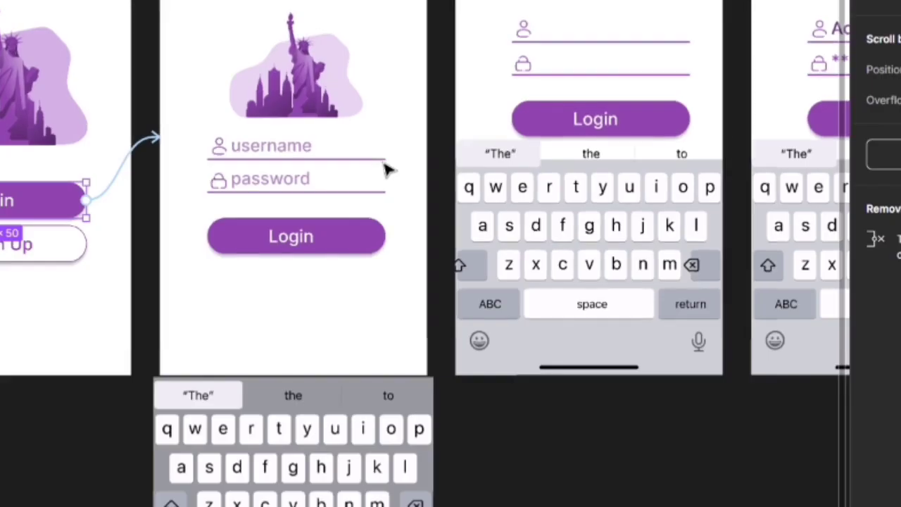
Link the username field to the keyboard Login screen with a Smart animate transition.
{"action": "left_click", "coordinate": [314, 155]}
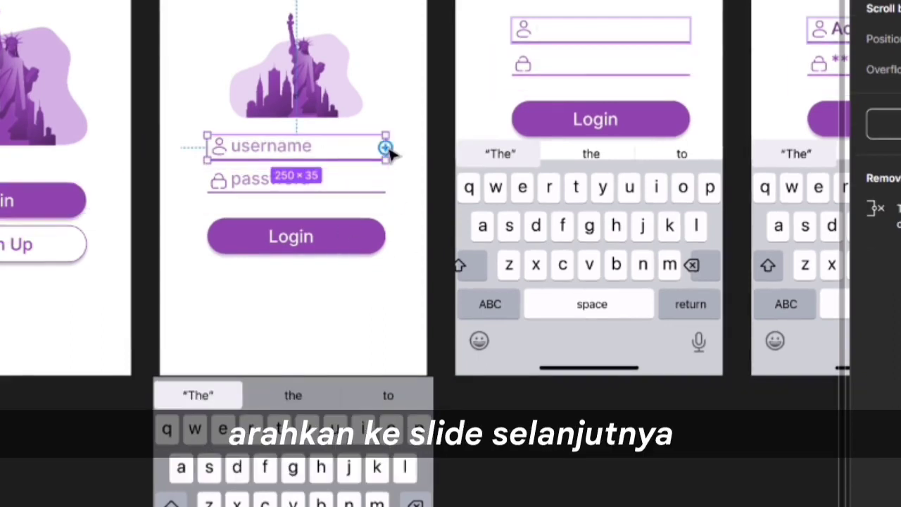
{"action": "left_click_drag", "start_coordinate": [386, 147], "coordinate": [471, 57]}
{"action": "left_click_drag", "start_coordinate": [511, 181], "coordinate": [511, 181]}
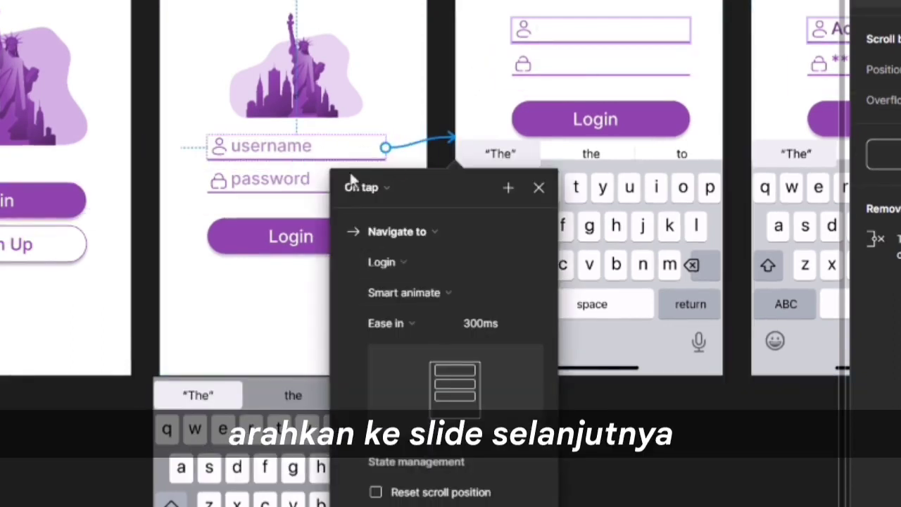
{"action": "left_click", "coordinate": [398, 291]}
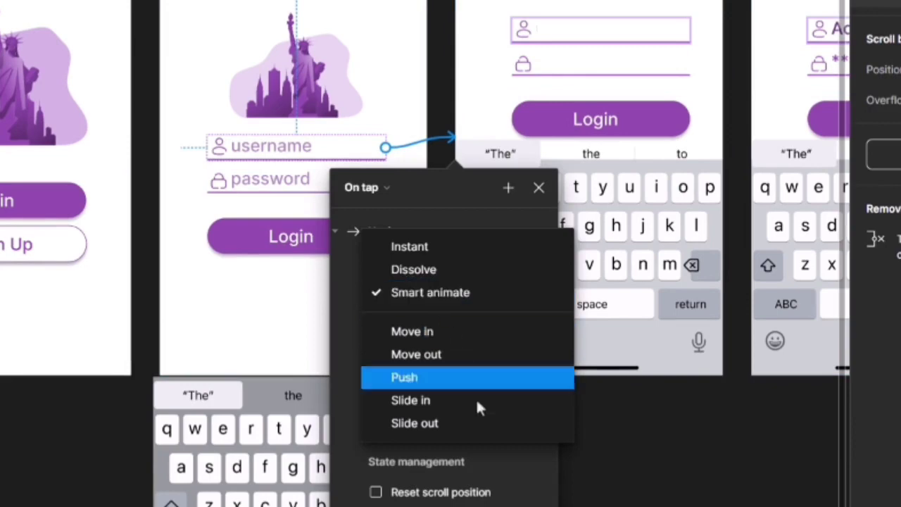
{"action": "left_click", "coordinate": [472, 294]}
{"action": "left_click", "coordinate": [539, 188]}
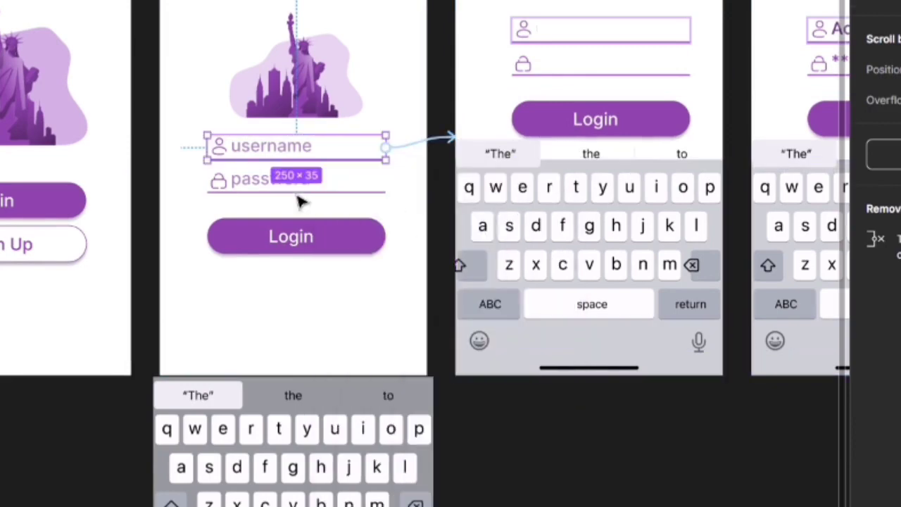
Link the password field to the keyboard Login screen with Smart animate too.
{"action": "left_click", "coordinate": [352, 186]}
{"action": "mouse_move", "coordinate": [386, 188]}
{"action": "left_mouse_down"}
{"action": "mouse_move", "coordinate": [450, 153]}
{"action": "mouse_move", "coordinate": [489, 94]}
{"action": "mouse_move", "coordinate": [492, 101]}
{"action": "left_mouse_up"}
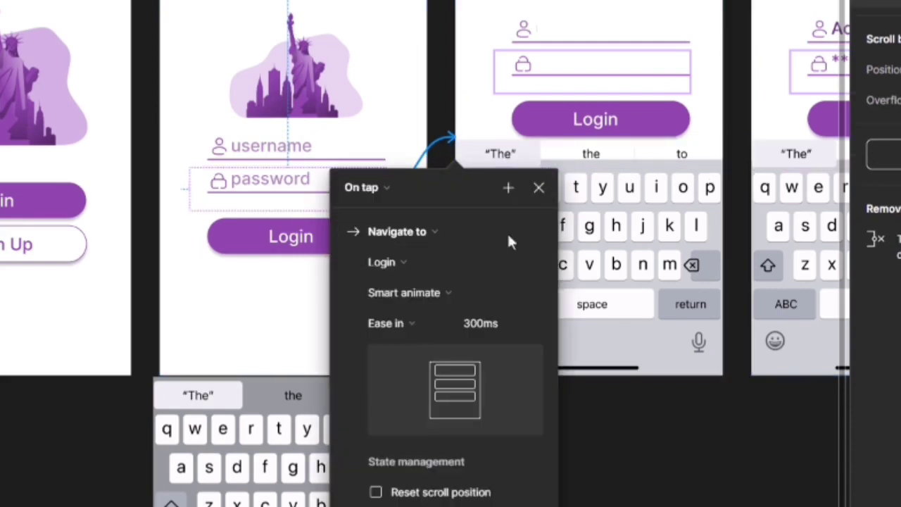
{"action": "left_click", "coordinate": [456, 291]}
{"action": "left_click", "coordinate": [438, 294]}
{"action": "left_click", "coordinate": [539, 188]}
{"action": "key", "text": "Escape"}
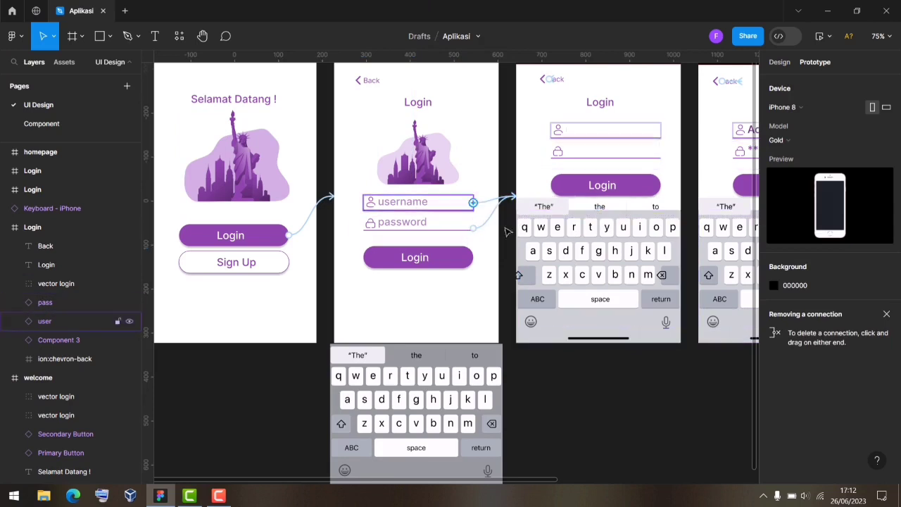
{"action": "right_click", "coordinate": [357, 115]}
{"action": "left_click", "coordinate": [352, 121]}
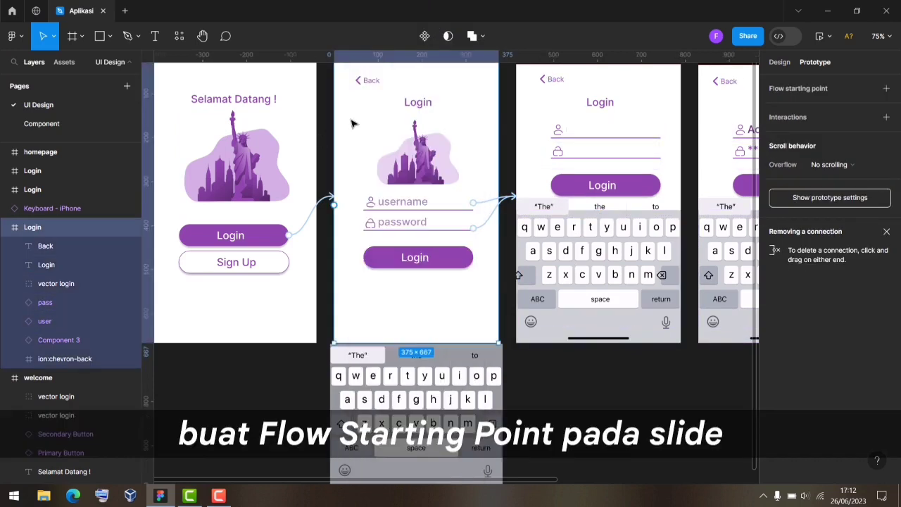
{"action": "left_click", "coordinate": [886, 89]}
{"action": "scroll", "coordinate": [511, 125], "scroll_direction": "up", "scroll_amount": 4}
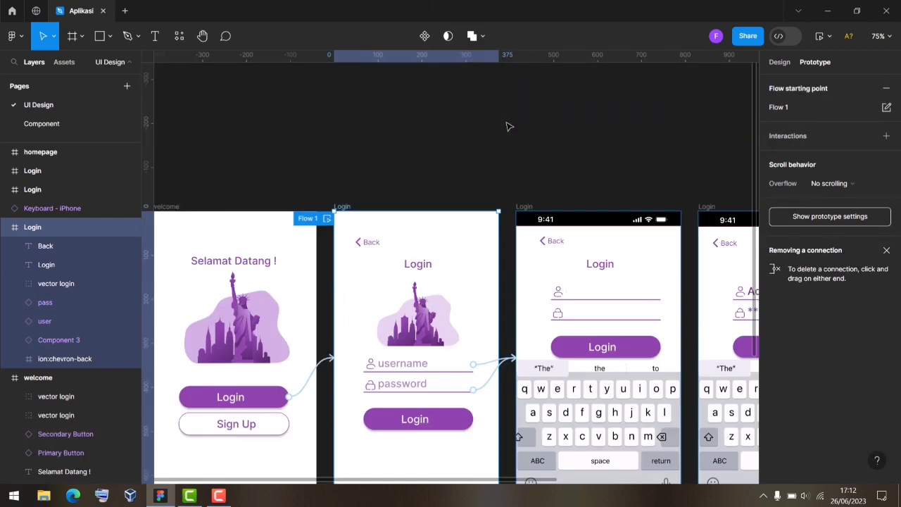
{"action": "left_click", "coordinate": [326, 198]}
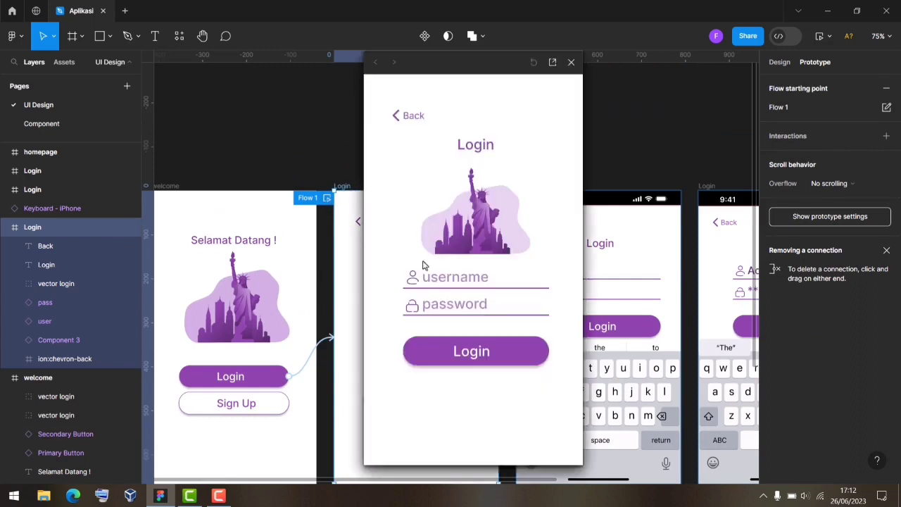
{"action": "left_click", "coordinate": [468, 289]}
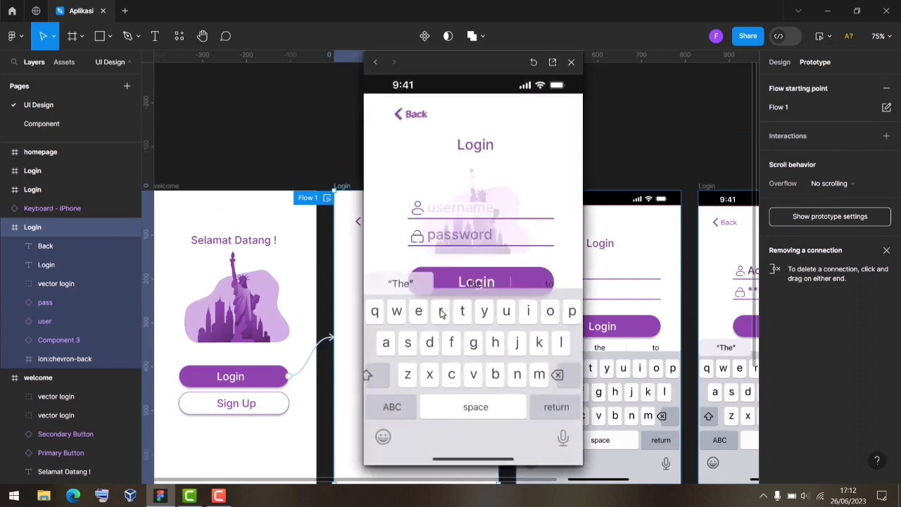
{"action": "left_click", "coordinate": [571, 62]}
{"action": "scroll", "coordinate": [535, 243], "scroll_direction": "down", "scroll_amount": 1}
{"action": "scroll", "coordinate": [535, 243], "scroll_direction": "down", "scroll_amount": 5}
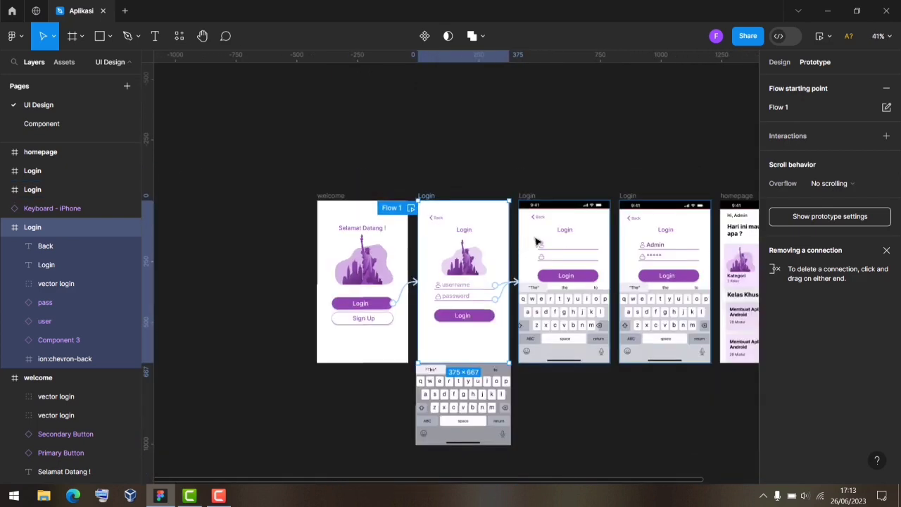
{"action": "left_click", "coordinate": [886, 88]}
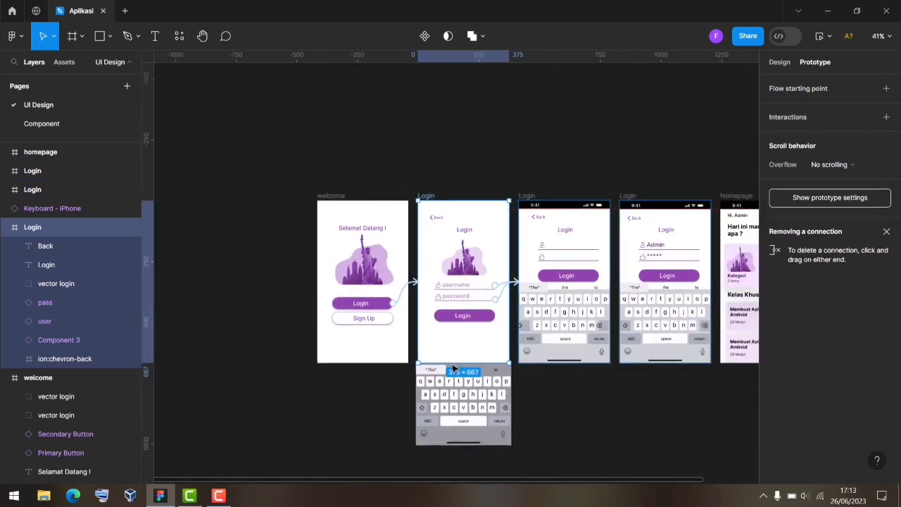
{"action": "scroll", "coordinate": [607, 479], "scroll_direction": "right", "scroll_amount": 3}
{"action": "scroll", "coordinate": [519, 309], "scroll_direction": "up", "scroll_amount": 3}
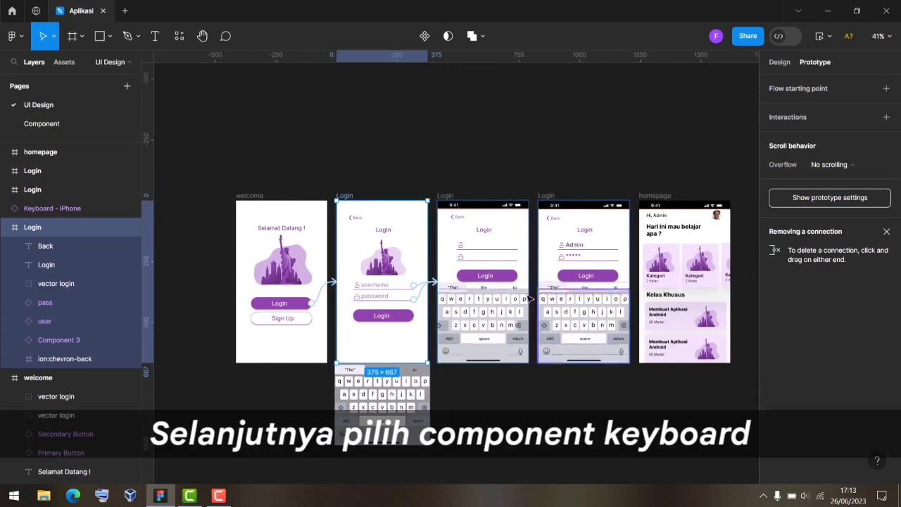
Make a tap on the empty Login screen's keyboard navigate to the filled Login screen.
{"action": "left_click", "coordinate": [518, 310]}
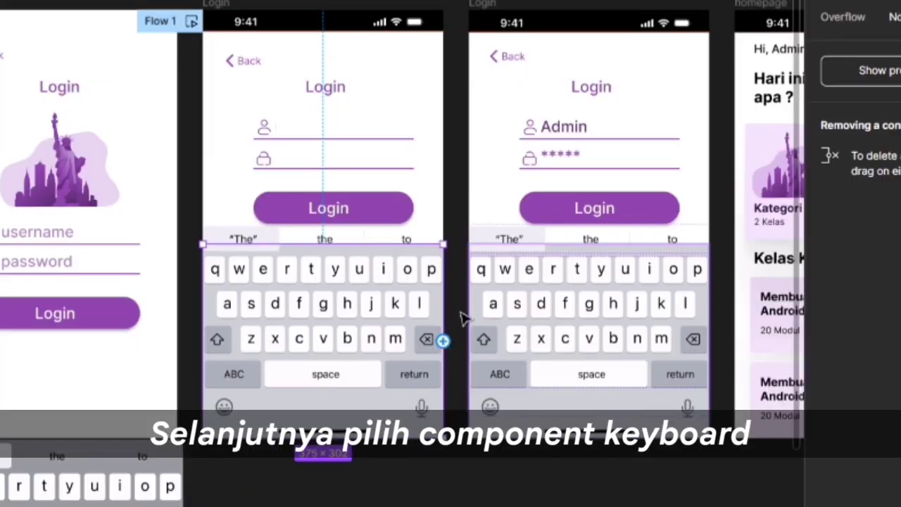
{"action": "left_click_drag", "start_coordinate": [443, 341], "coordinate": [506, 254]}
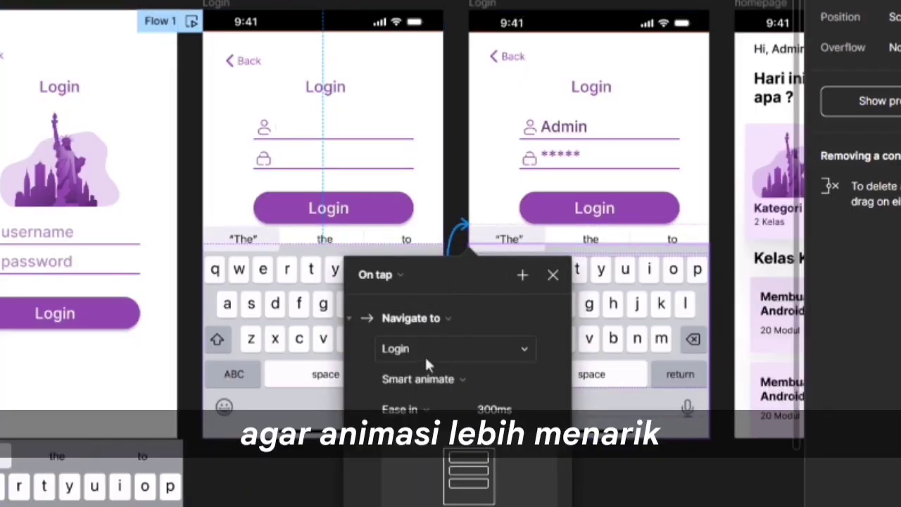
{"action": "left_click", "coordinate": [552, 276]}
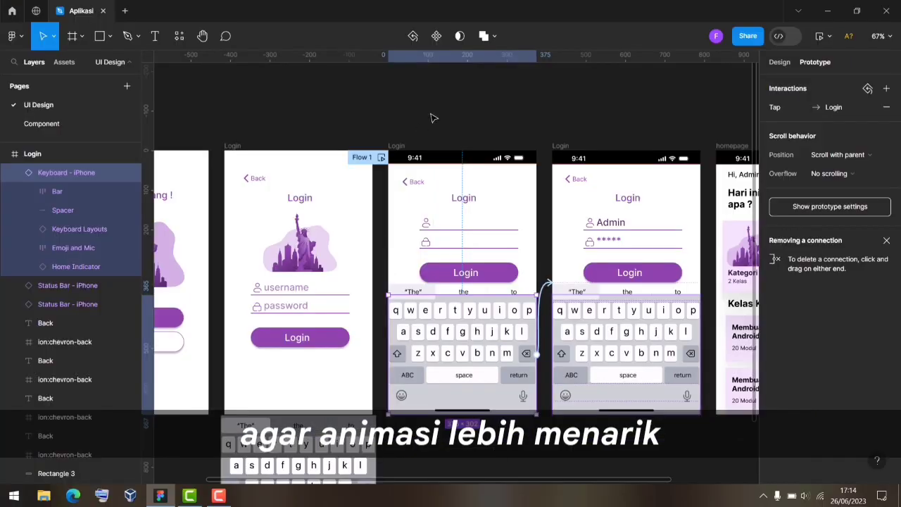
{"action": "left_click", "coordinate": [434, 118]}
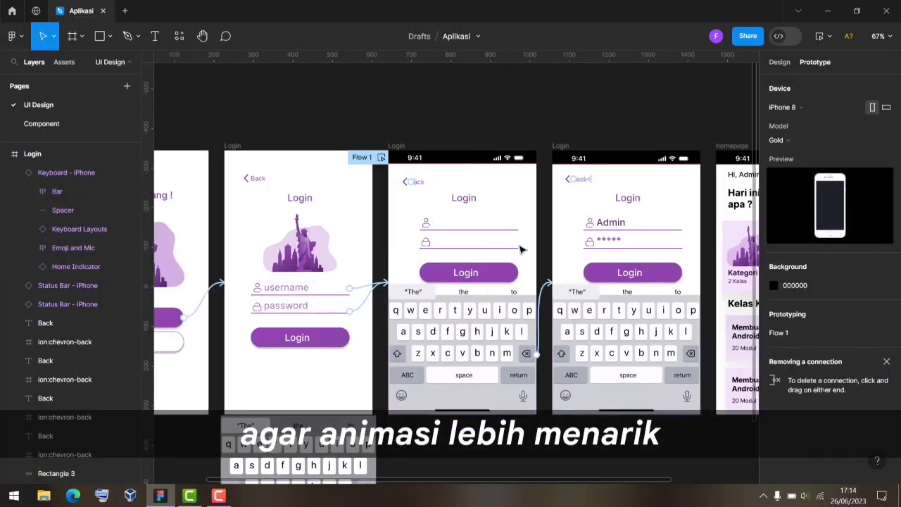
Play Flow 1 and tap the keyboard to check the smart-animated transition.
{"action": "scroll", "coordinate": [522, 252], "scroll_direction": "down", "scroll_amount": 1}
{"action": "scroll", "coordinate": [522, 253], "scroll_direction": "down", "scroll_amount": 2}
{"action": "scroll", "coordinate": [522, 253], "scroll_direction": "down", "scroll_amount": 1}
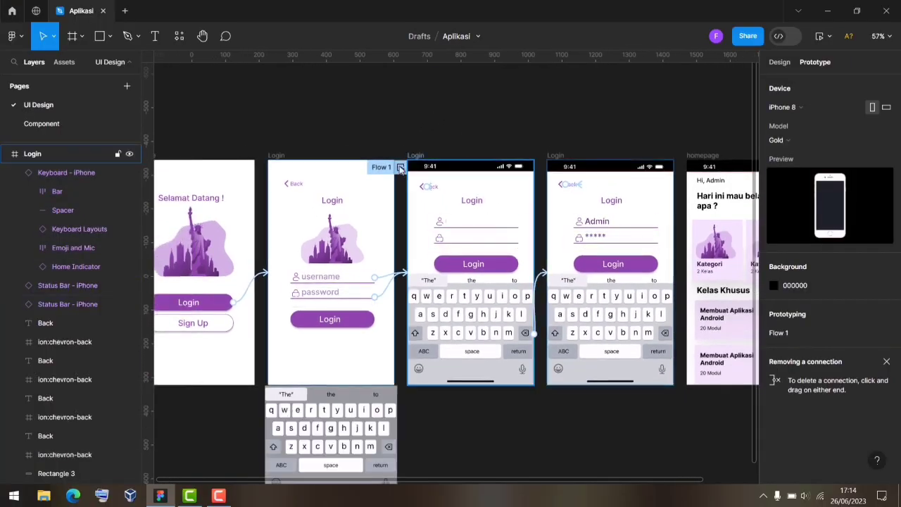
{"action": "left_click", "coordinate": [402, 168]}
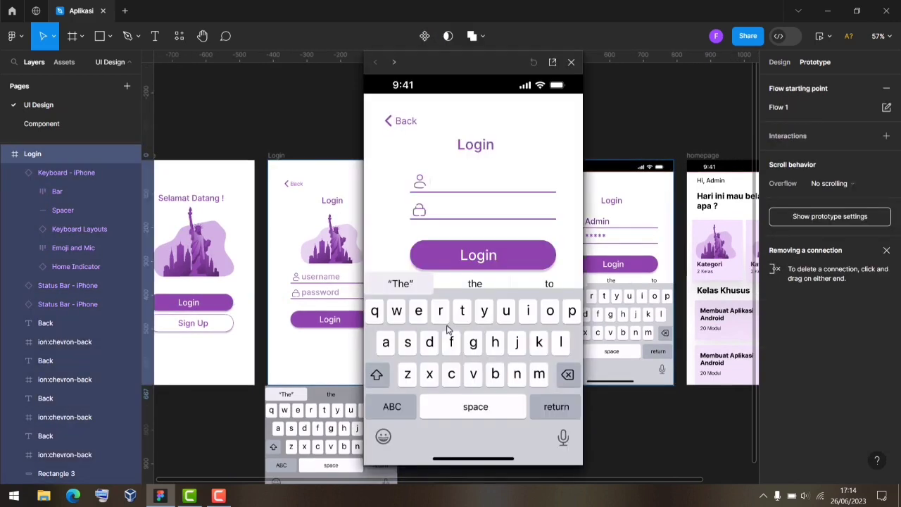
{"action": "left_click", "coordinate": [474, 345]}
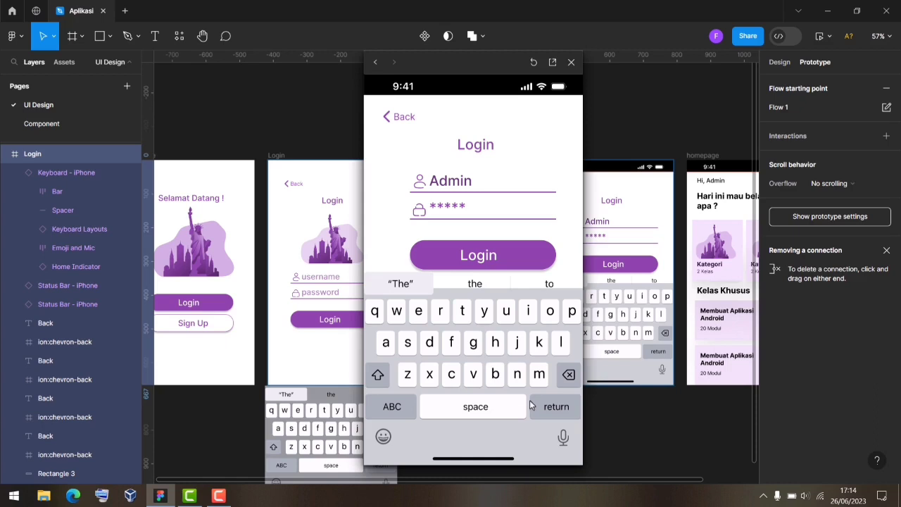
{"action": "left_click", "coordinate": [571, 62]}
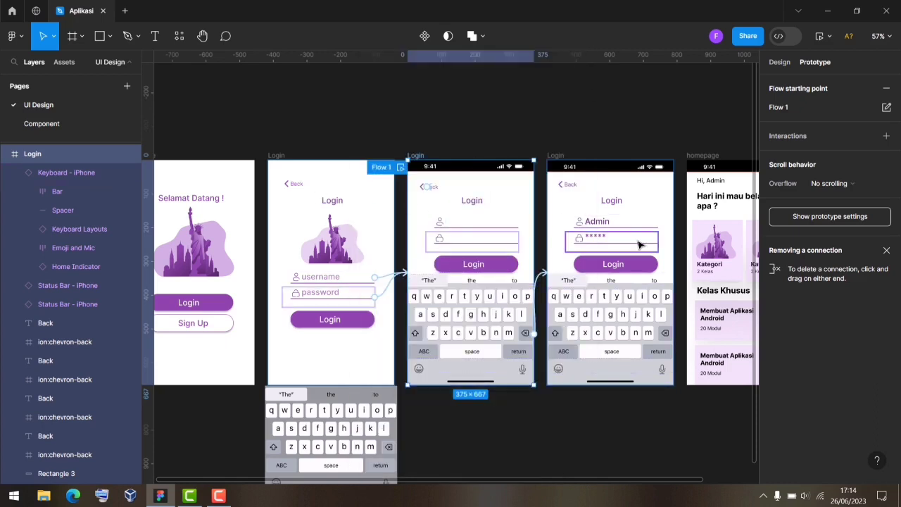
Remove the Flow 1 starting point from the empty Login screen.
{"action": "left_click", "coordinate": [571, 186]}
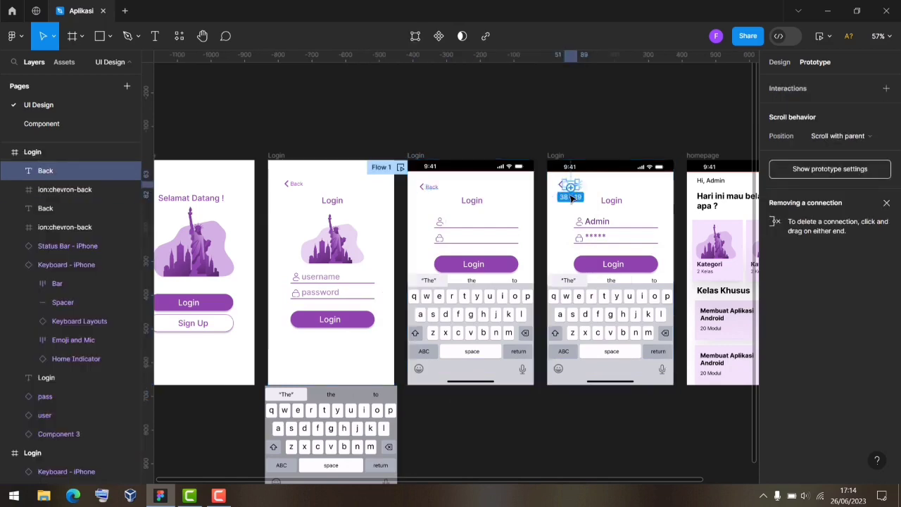
{"action": "left_click", "coordinate": [607, 187]}
{"action": "left_click_drag", "start_coordinate": [628, 480], "coordinate": [677, 483]}
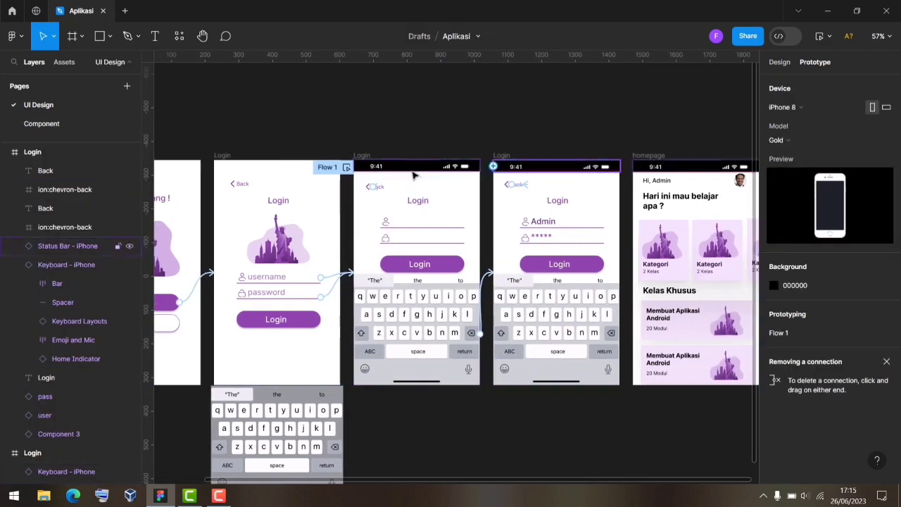
{"action": "left_click", "coordinate": [402, 188]}
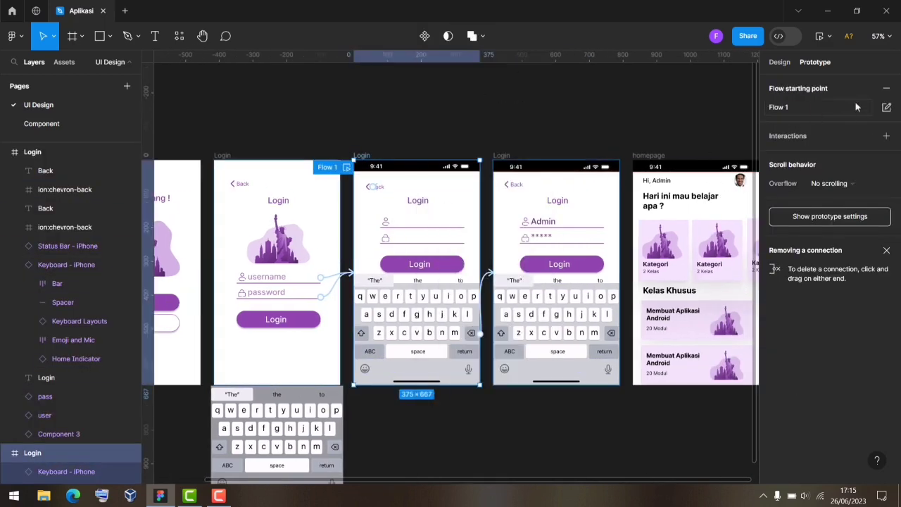
{"action": "left_click", "coordinate": [887, 87]}
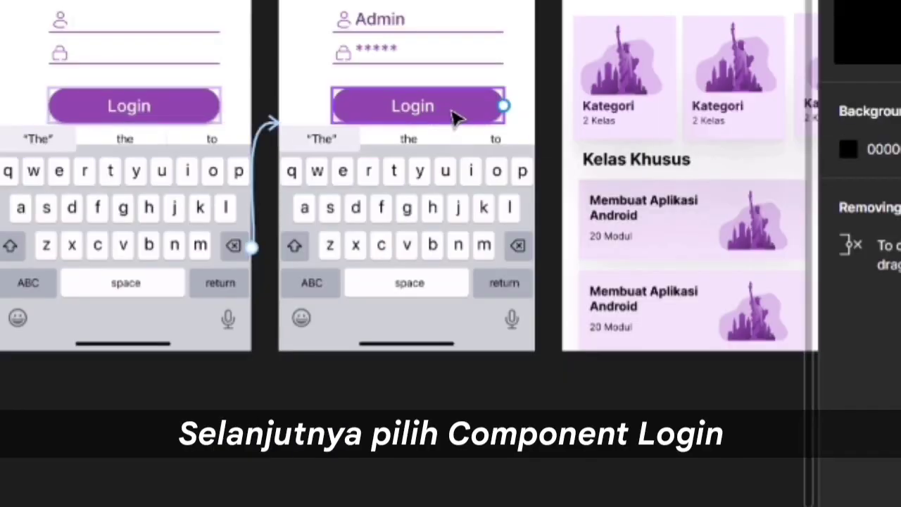
Link the filled Login screen's Login button to the homepage.
{"action": "left_click", "coordinate": [479, 110]}
{"action": "left_click_drag", "start_coordinate": [506, 106], "coordinate": [595, 144]}
{"action": "key", "text": "Escape"}
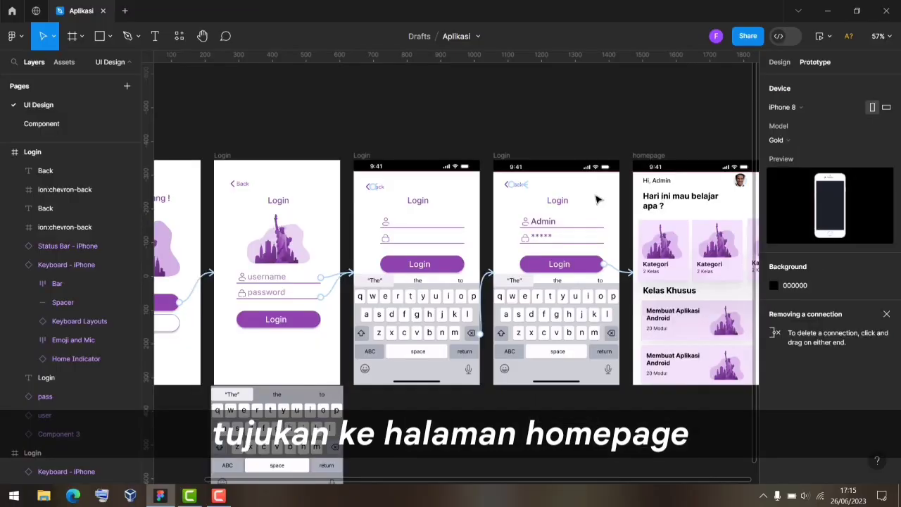
Make the filled Login screen the Flow 1 starting point.
{"action": "right_click", "coordinate": [597, 197]}
{"action": "left_click", "coordinate": [575, 203]}
{"action": "left_click", "coordinate": [886, 88]}
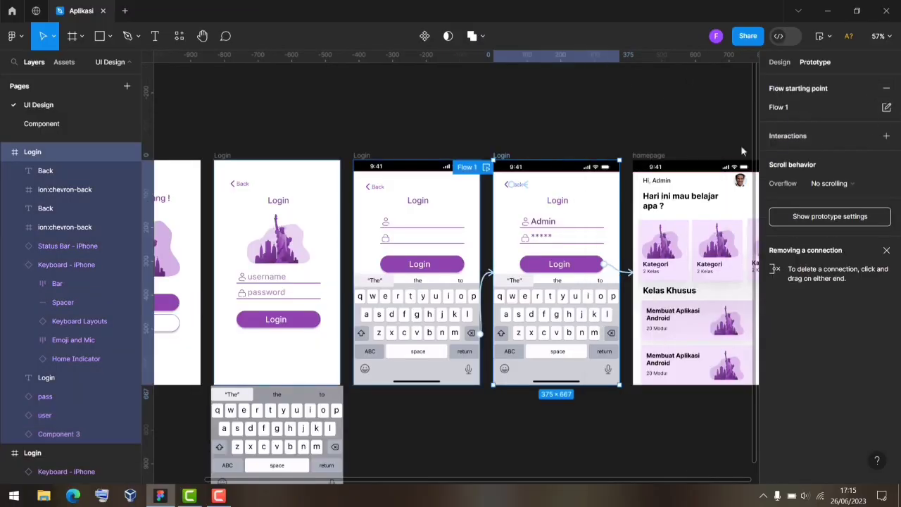
{"action": "left_click", "coordinate": [486, 168]}
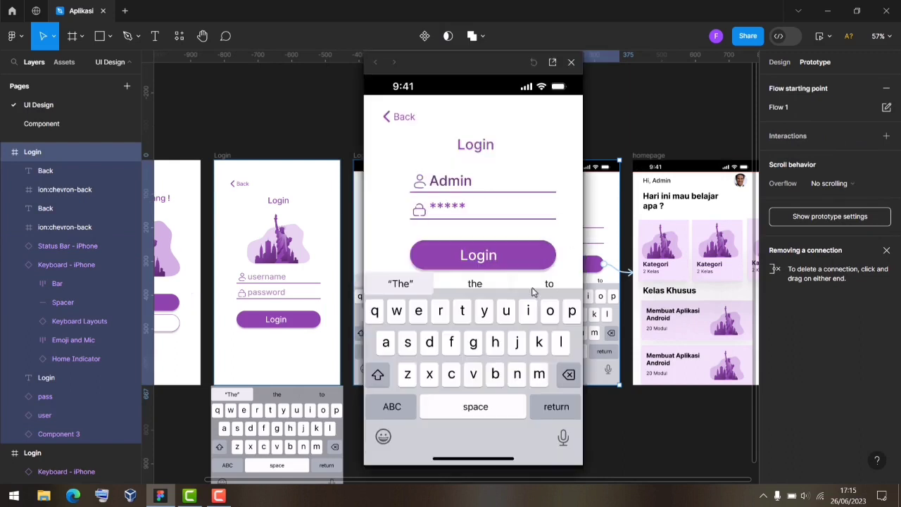
{"action": "left_click", "coordinate": [490, 259]}
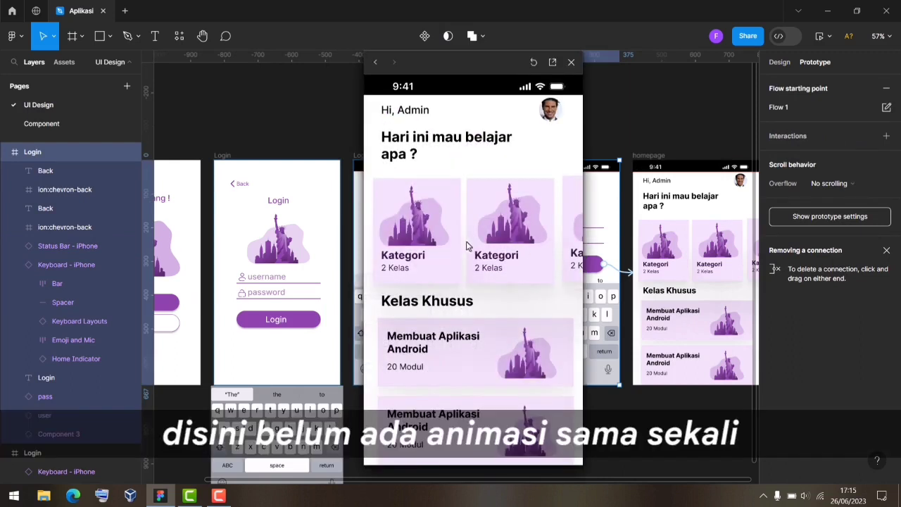
{"action": "left_click", "coordinate": [571, 64]}
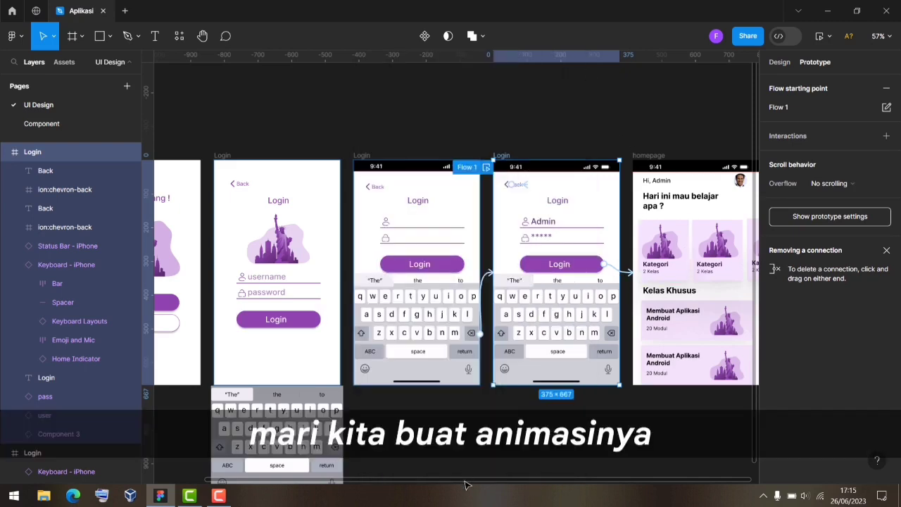
Select all the Kategori cards on the homepage and wrap them in a new frame.
{"action": "left_click_drag", "start_coordinate": [464, 484], "coordinate": [604, 477]}
{"action": "left_click", "coordinate": [673, 283]}
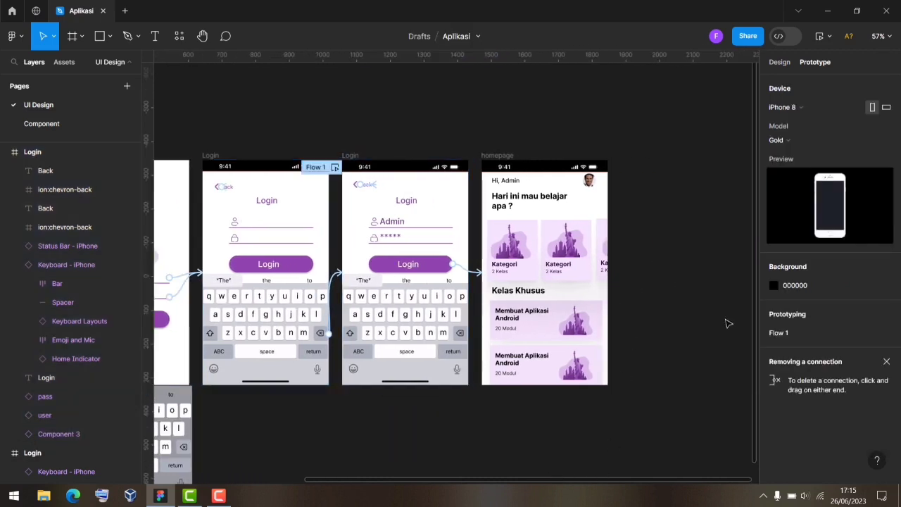
{"action": "left_click_drag", "start_coordinate": [717, 274], "coordinate": [509, 229]}
{"action": "right_click", "coordinate": [561, 252]}
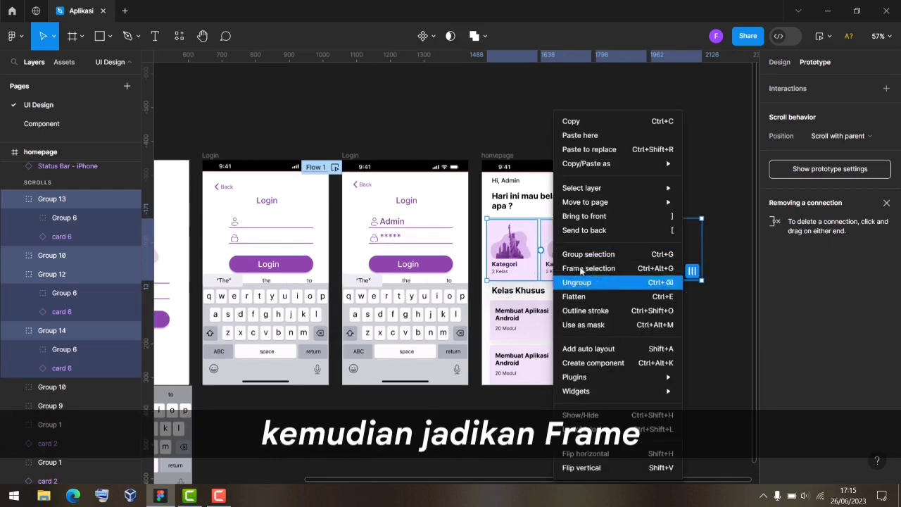
{"action": "left_click", "coordinate": [595, 273]}
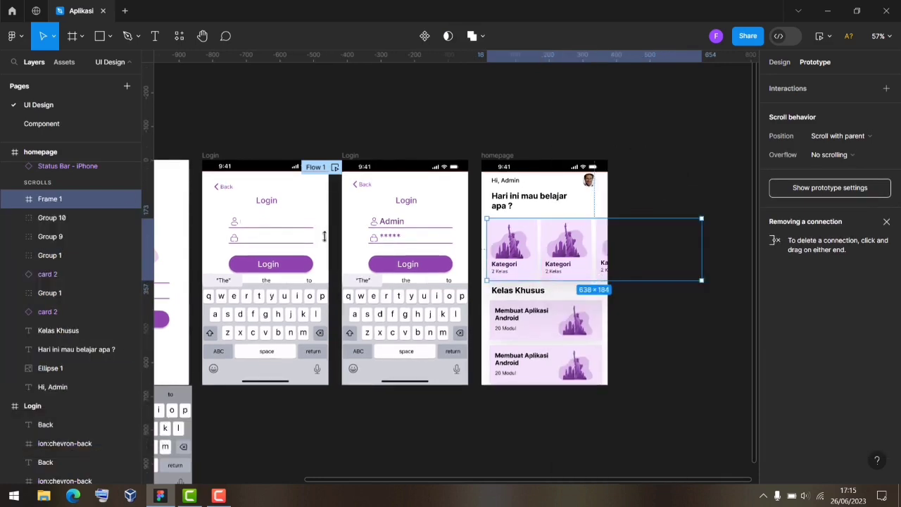
Rename the new Frame 1 to 'Scroll Horizontal'.
{"action": "double_click", "coordinate": [52, 200]}
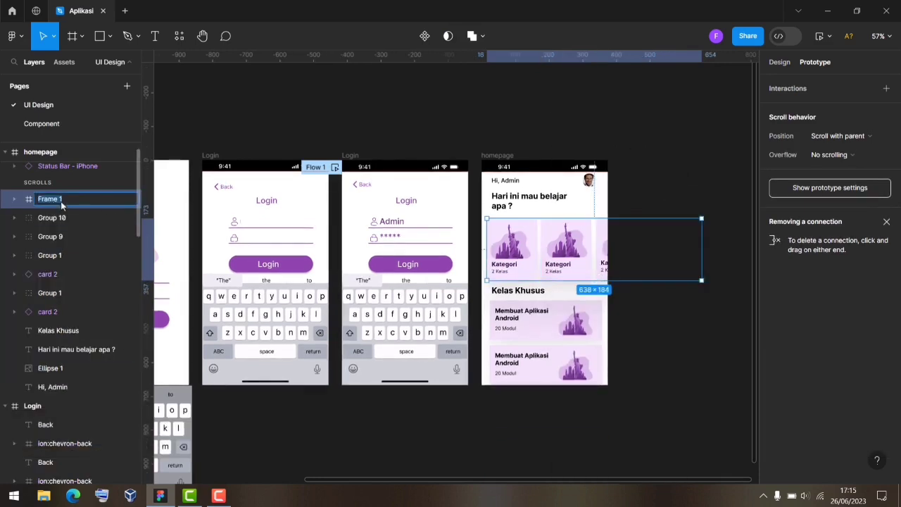
{"action": "type", "text": "Scroll Horizontal"}
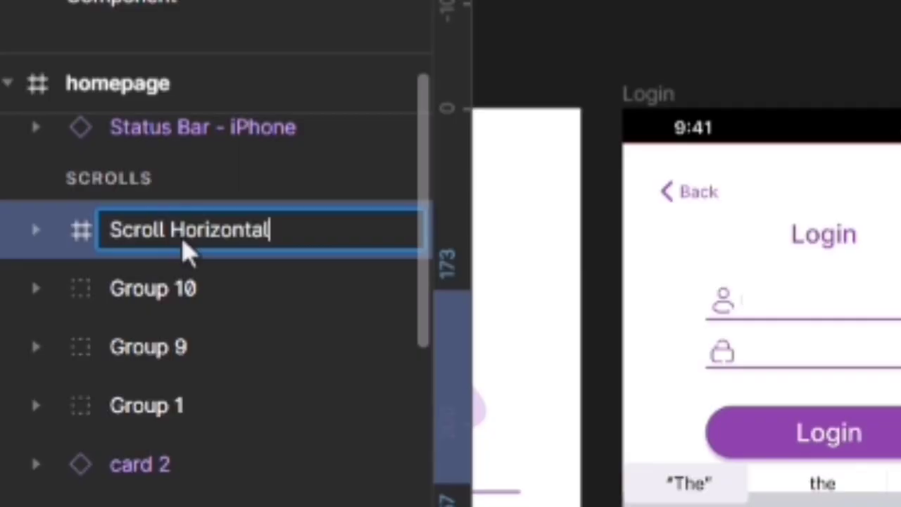
{"action": "key", "text": "Return"}
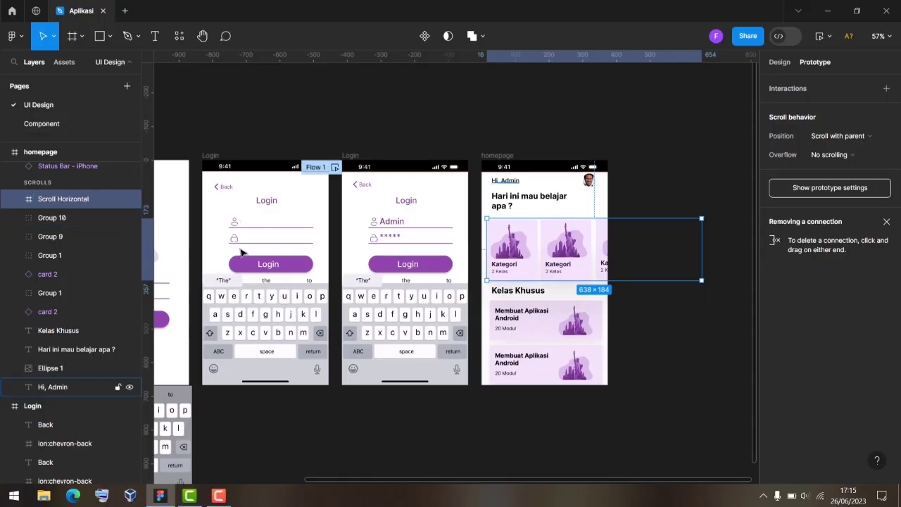
Wrap the first and second Kategori cards' Group 6 and card 6 layers each in a frame.
{"action": "left_click", "coordinate": [16, 200]}
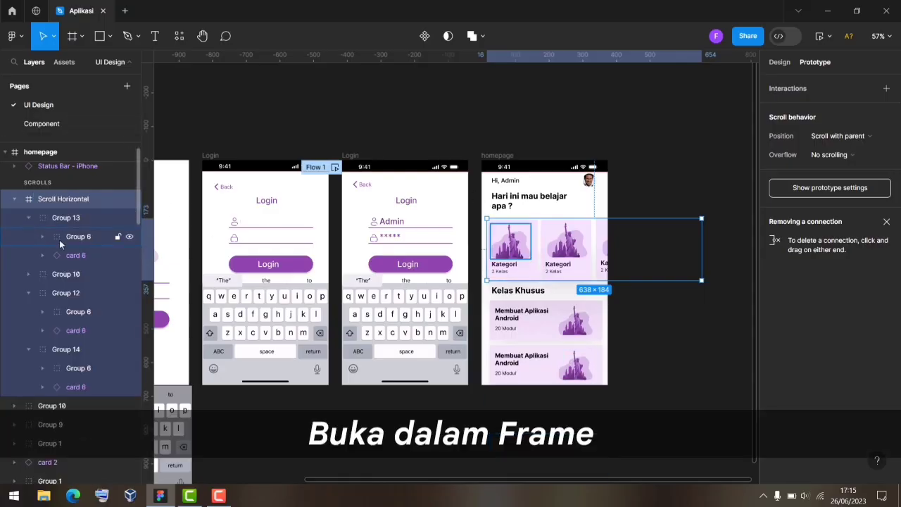
{"action": "left_click", "coordinate": [41, 236]}
{"action": "left_click", "coordinate": [42, 236]}
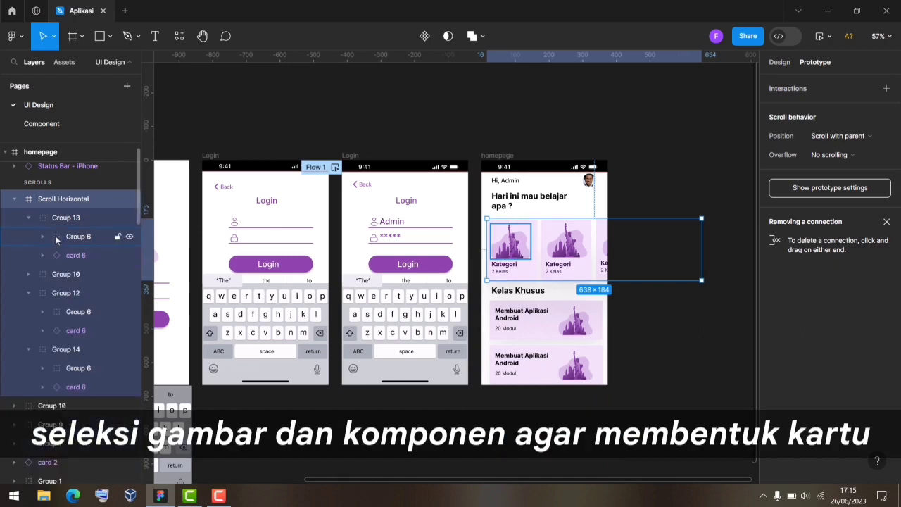
{"action": "left_click", "coordinate": [58, 238]}
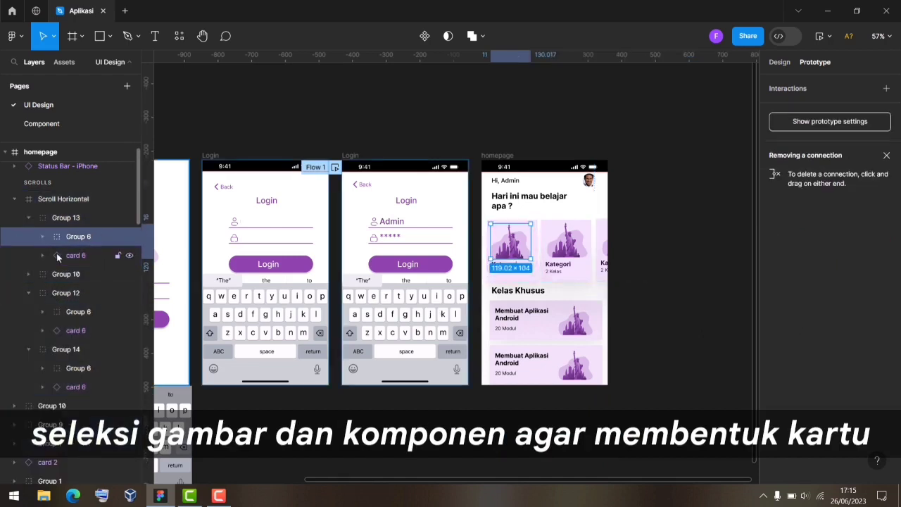
{"action": "left_click", "coordinate": [57, 256], "text": "shift"}
{"action": "right_click", "coordinate": [59, 256]}
{"action": "left_click", "coordinate": [89, 241]}
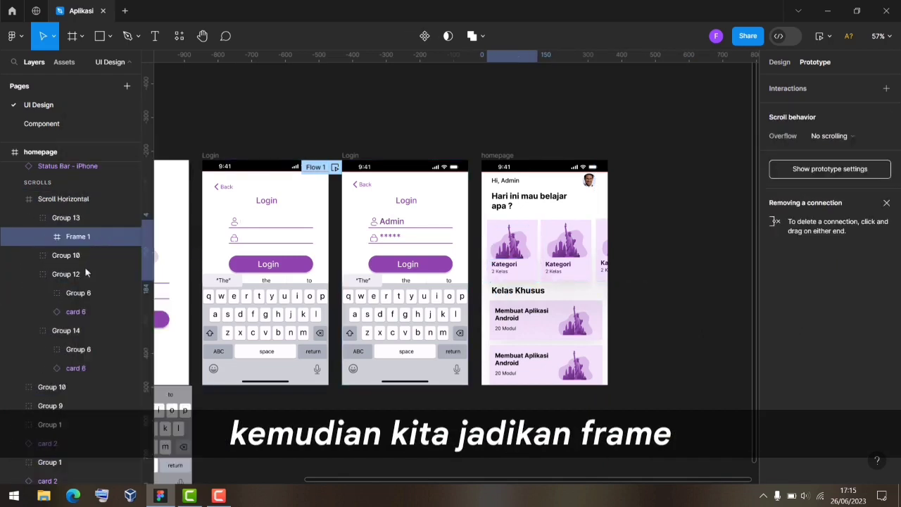
{"action": "left_click", "coordinate": [28, 218]}
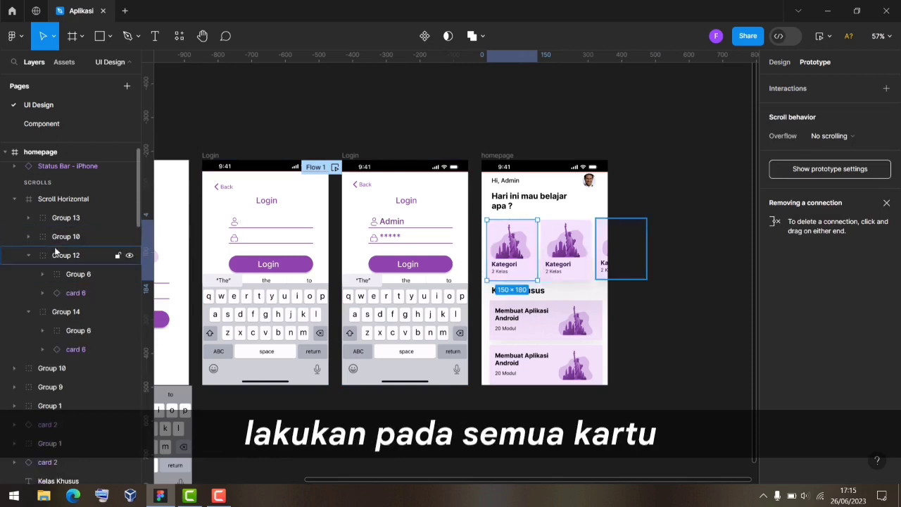
{"action": "left_click", "coordinate": [27, 238]}
{"action": "left_click", "coordinate": [62, 256]}
{"action": "left_click", "coordinate": [71, 274], "text": "shift"}
{"action": "right_click", "coordinate": [69, 275]}
{"action": "left_click", "coordinate": [102, 241]}
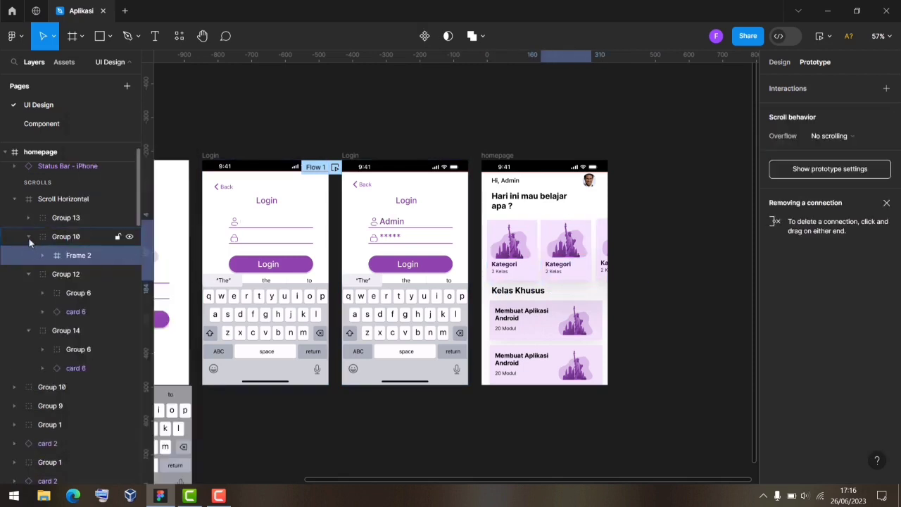
{"action": "left_click", "coordinate": [29, 237]}
Frame the third and fourth cards' Group 6 and card 6 layers, then select Scroll Horizontal.
{"action": "left_click", "coordinate": [29, 256]}
{"action": "left_click", "coordinate": [29, 255]}
{"action": "left_click", "coordinate": [69, 274]}
{"action": "left_click", "coordinate": [73, 294], "text": "shift"}
{"action": "right_click", "coordinate": [69, 294]}
{"action": "left_click", "coordinate": [110, 244]}
{"action": "left_click", "coordinate": [30, 256]}
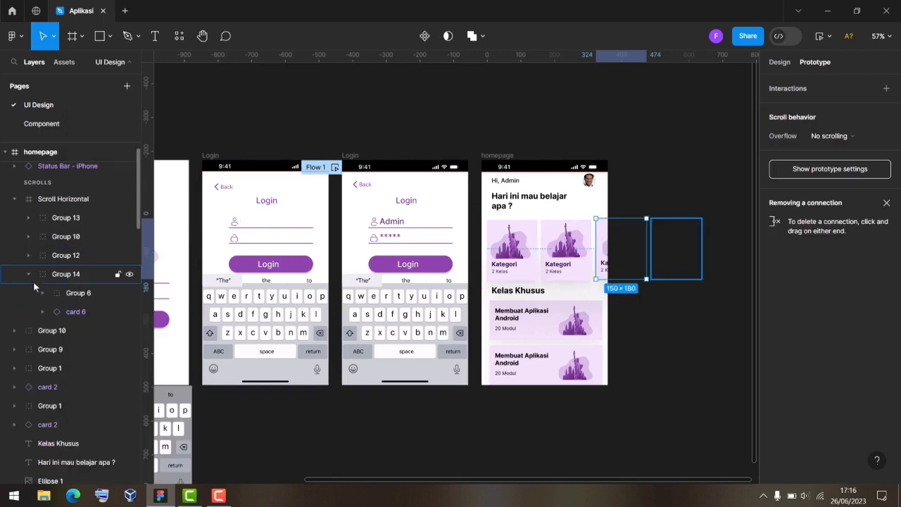
{"action": "left_click", "coordinate": [30, 276]}
{"action": "left_click", "coordinate": [30, 275]}
{"action": "left_click", "coordinate": [68, 293]}
{"action": "left_click", "coordinate": [77, 312], "text": "shift"}
{"action": "right_click", "coordinate": [63, 313]}
{"action": "left_click", "coordinate": [101, 241]}
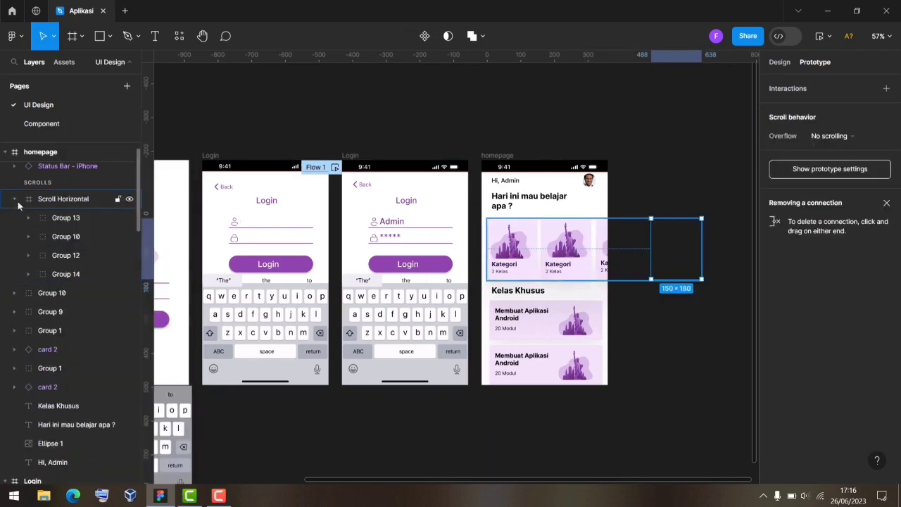
{"action": "left_click", "coordinate": [643, 258]}
{"action": "left_click", "coordinate": [612, 250]}
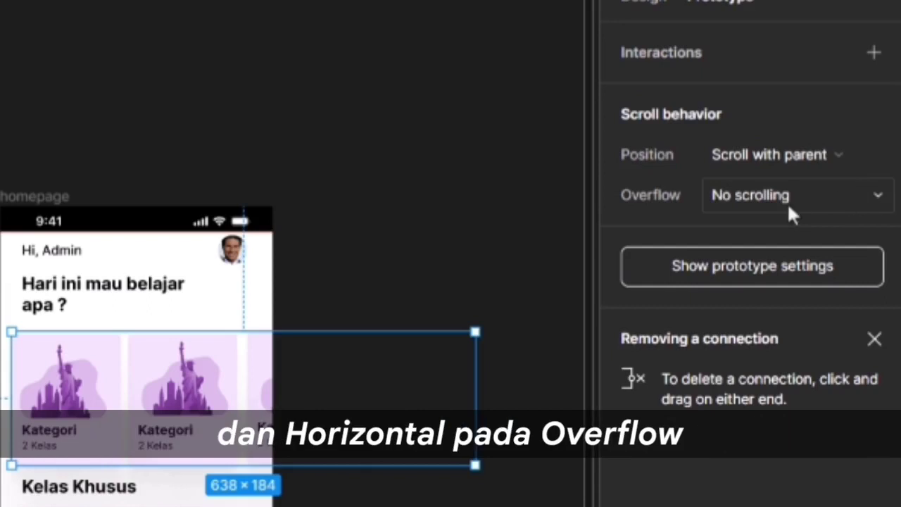
Set Scroll Horizontal's overflow to Horizontal, scroll with parent, and narrow it to 358 px.
{"action": "left_click", "coordinate": [848, 158]}
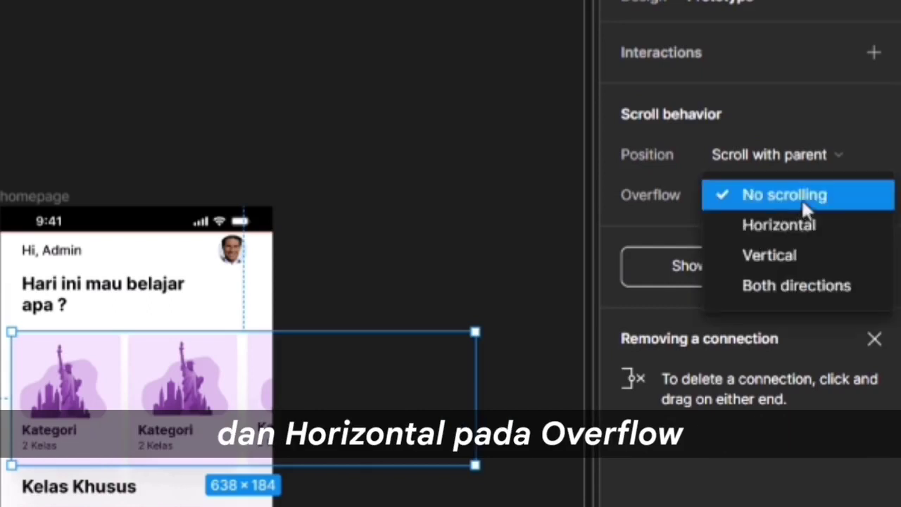
{"action": "left_click", "coordinate": [775, 232]}
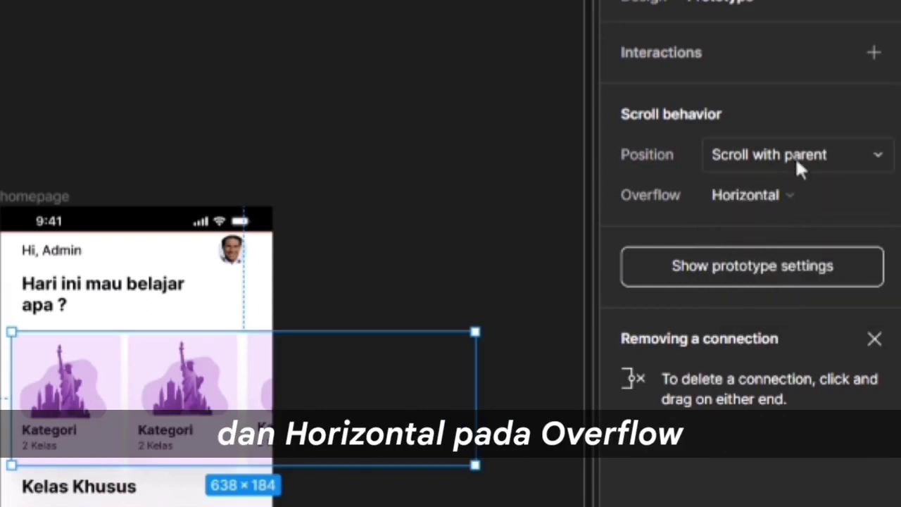
{"action": "left_click", "coordinate": [799, 166]}
{"action": "left_click", "coordinate": [760, 160]}
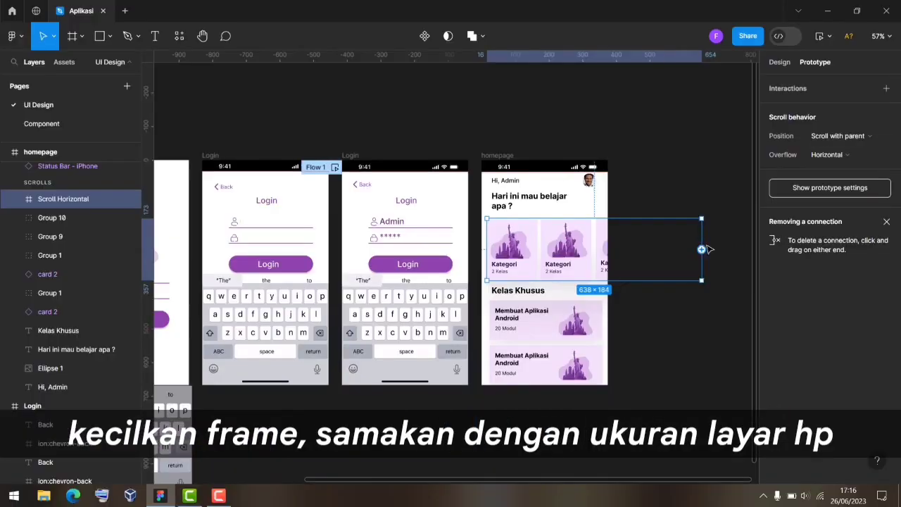
{"action": "left_click_drag", "start_coordinate": [702, 235], "coordinate": [609, 243]}
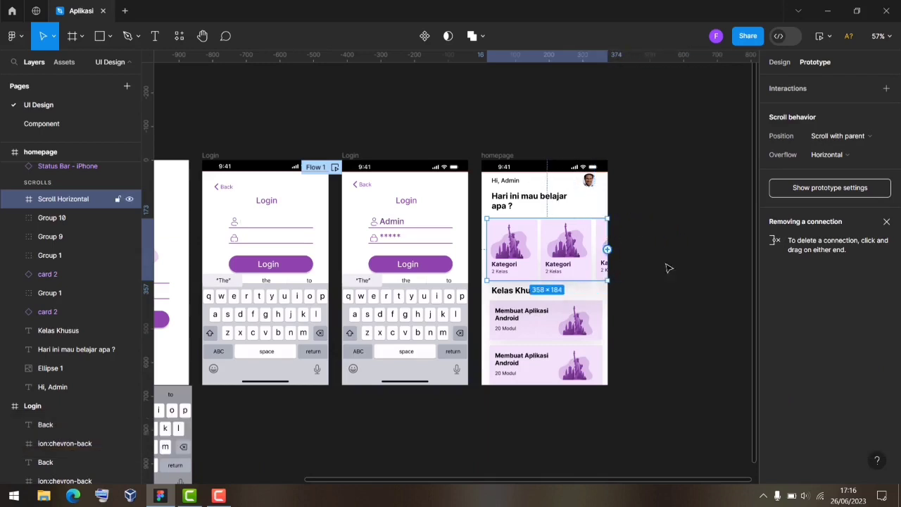
{"action": "left_click", "coordinate": [704, 268]}
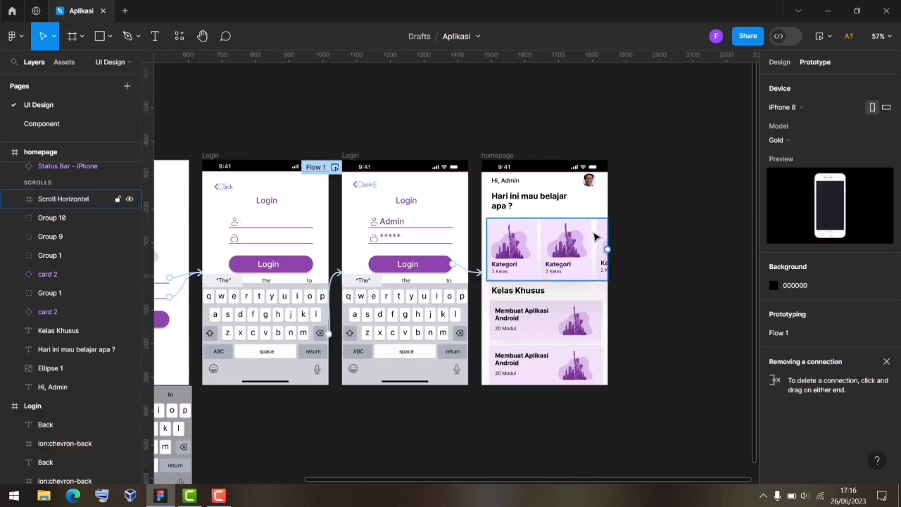
Move the Flow 1 starting point from the Login screen to the homepage.
{"action": "right_click", "coordinate": [359, 210]}
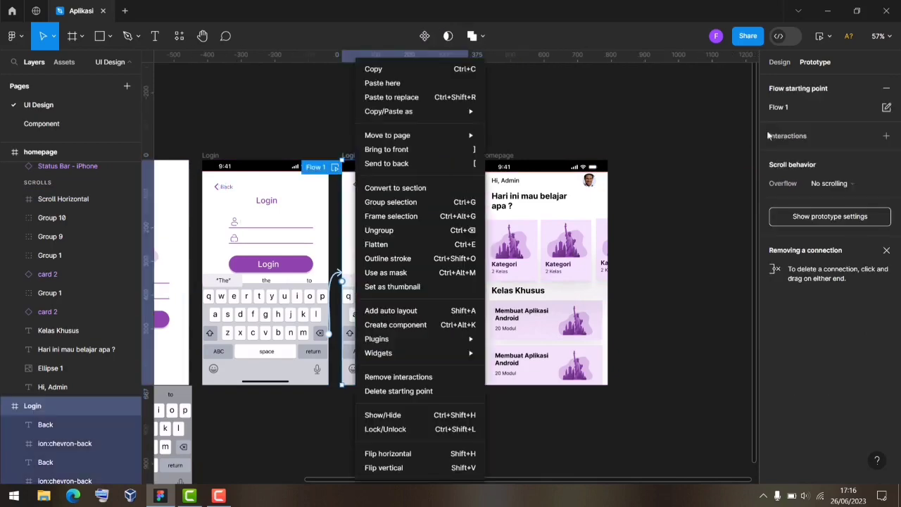
{"action": "left_click", "coordinate": [886, 90]}
{"action": "left_click", "coordinate": [887, 90]}
{"action": "right_click", "coordinate": [541, 184]}
{"action": "left_click", "coordinate": [855, 113]}
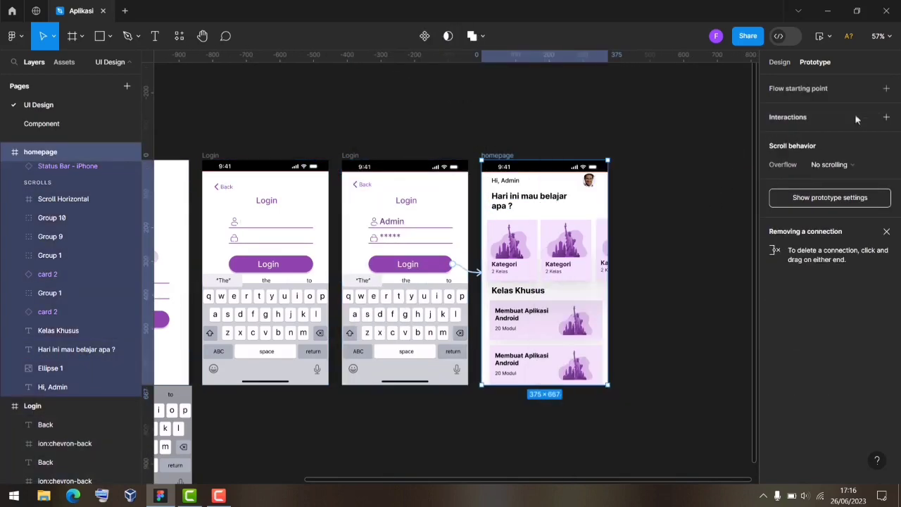
{"action": "left_click", "coordinate": [886, 88]}
Preview Flow 1 and drag the category cards to confirm they scroll sideways.
{"action": "left_click", "coordinate": [475, 169]}
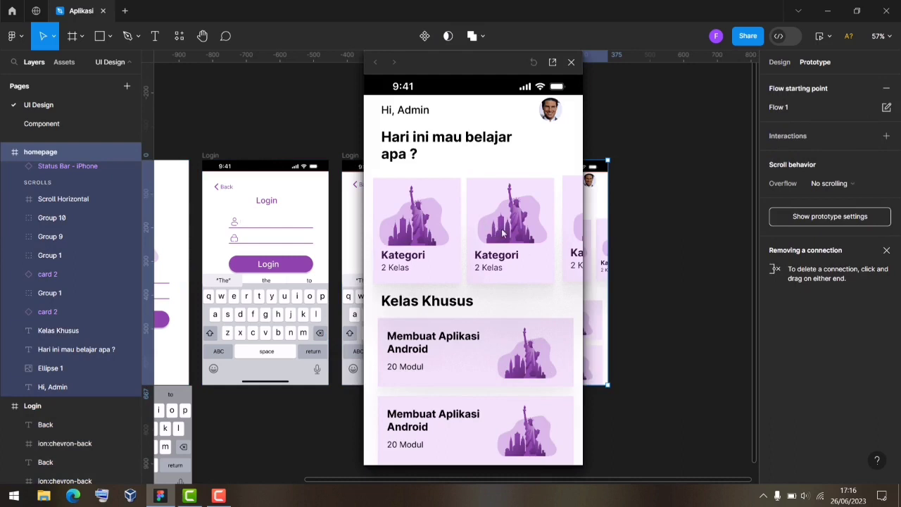
{"action": "left_click_drag", "start_coordinate": [503, 232], "coordinate": [307, 274]}
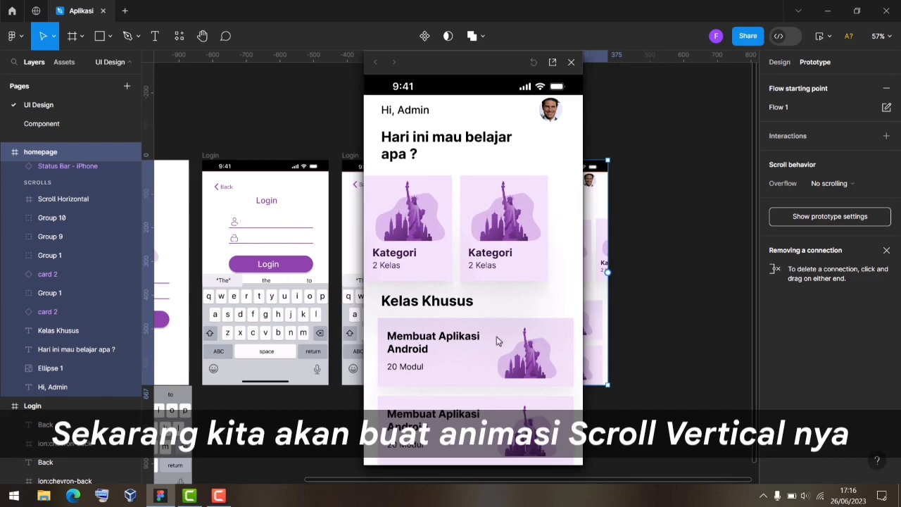
{"action": "left_click", "coordinate": [570, 62]}
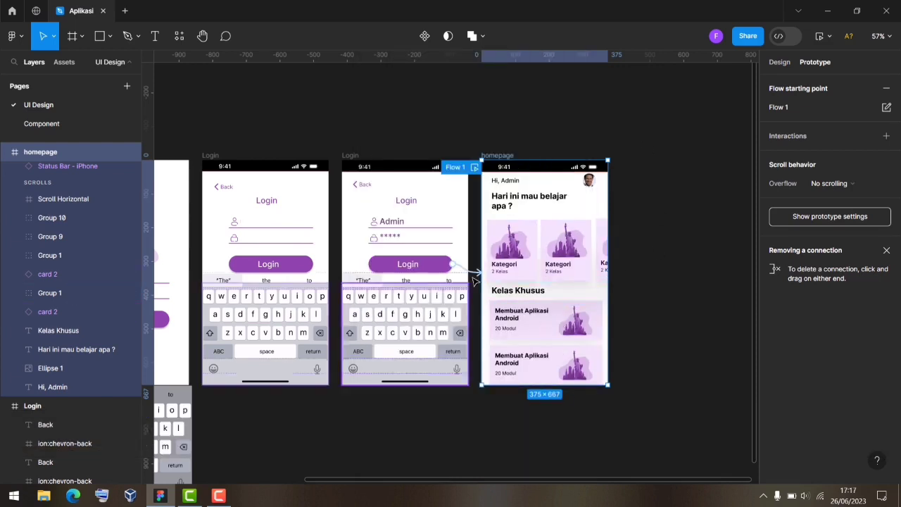
Group the layers of the lower and upper Membuat Aplikasi Android course cards, one group each.
{"action": "left_click", "coordinate": [5, 153]}
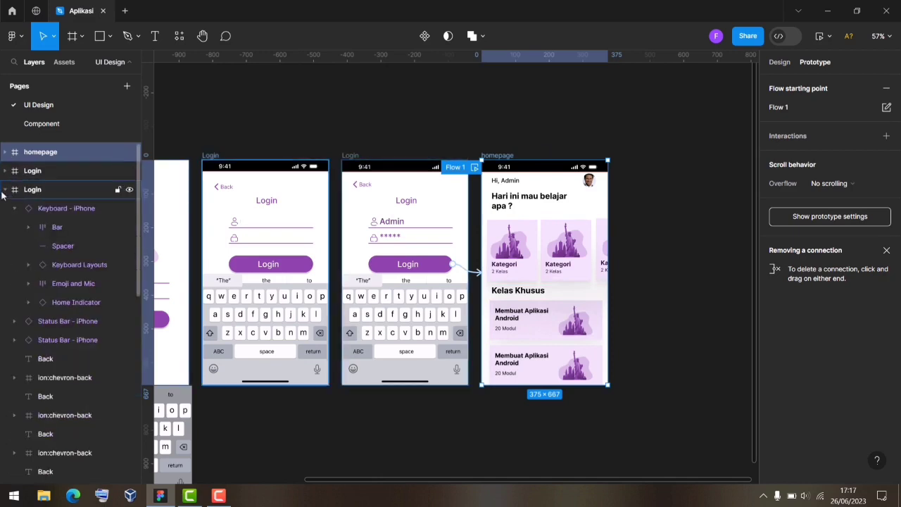
{"action": "left_click", "coordinate": [5, 192]}
{"action": "left_click", "coordinate": [6, 227]}
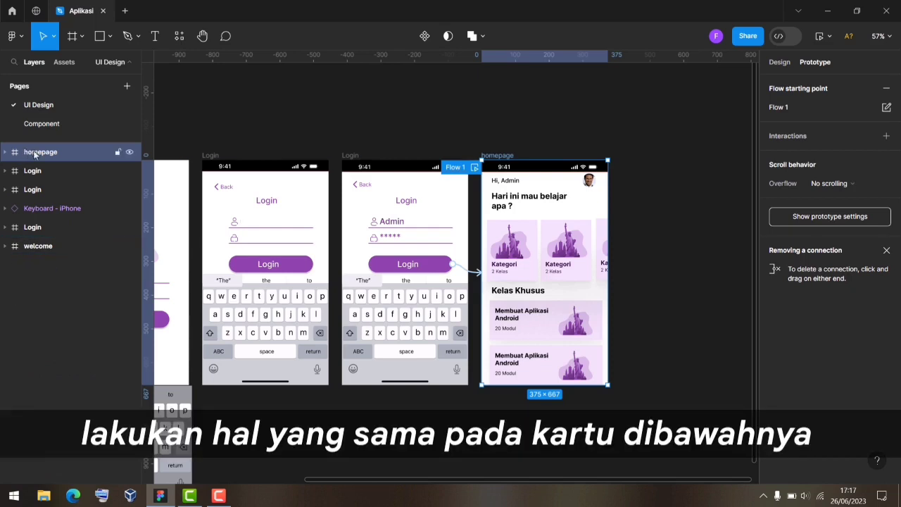
{"action": "left_click", "coordinate": [524, 331]}
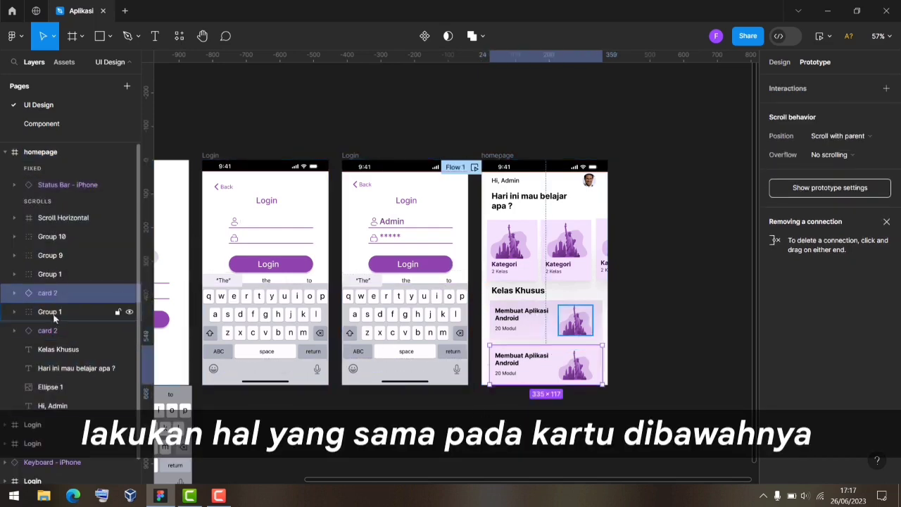
{"action": "right_click", "coordinate": [49, 309]}
{"action": "left_click", "coordinate": [71, 240]}
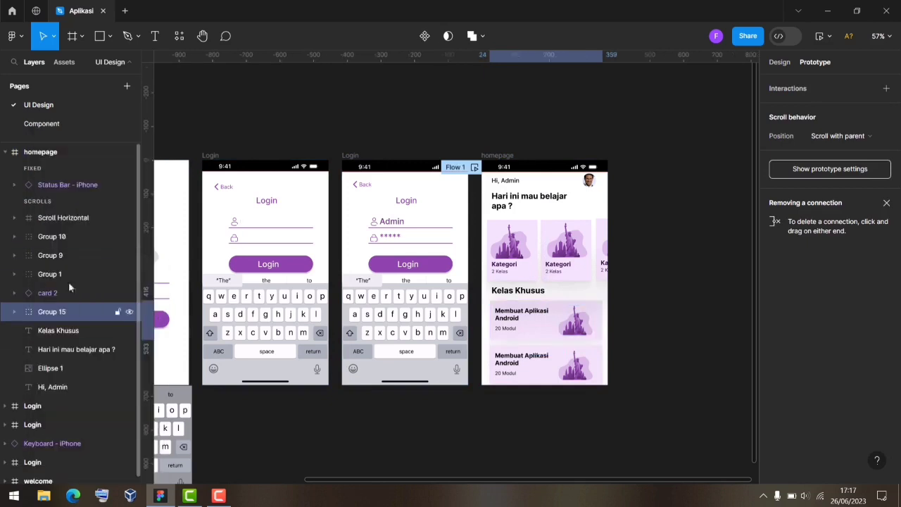
{"action": "left_click", "coordinate": [56, 330]}
{"action": "left_click", "coordinate": [57, 293]}
{"action": "left_click", "coordinate": [62, 275], "text": "shift"}
{"action": "right_click", "coordinate": [57, 276]}
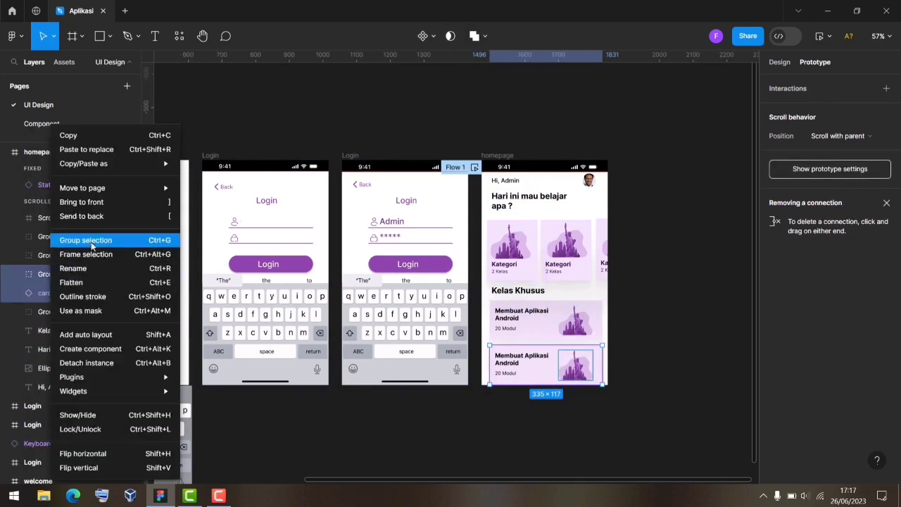
{"action": "left_click", "coordinate": [91, 240]}
Wrap the contents of Group 10 and of Group 9 each in its own frame.
{"action": "left_click", "coordinate": [65, 255]}
{"action": "left_click", "coordinate": [14, 237]}
{"action": "left_click", "coordinate": [57, 256]}
{"action": "left_click", "coordinate": [57, 274], "text": "shift"}
{"action": "right_click", "coordinate": [58, 276]}
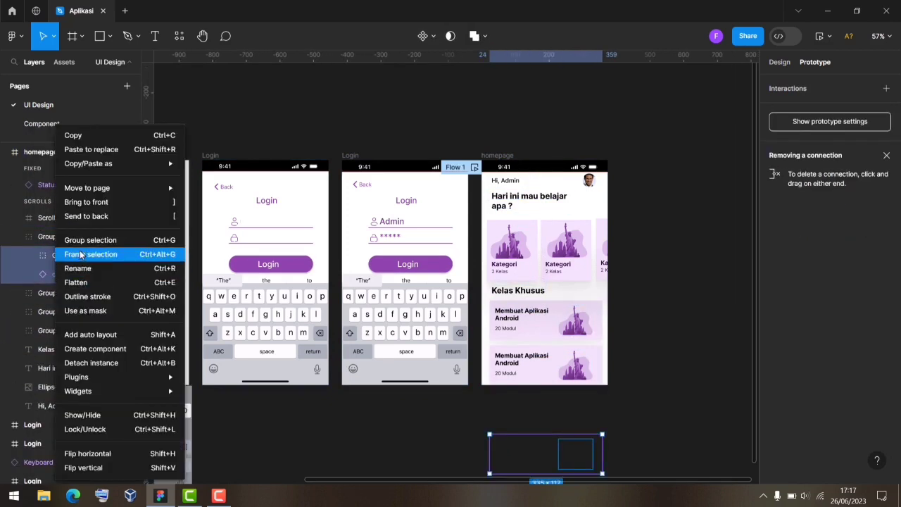
{"action": "left_click", "coordinate": [80, 255]}
{"action": "left_click", "coordinate": [14, 237]}
{"action": "left_click", "coordinate": [14, 256]}
{"action": "left_click", "coordinate": [58, 277]}
{"action": "left_click", "coordinate": [75, 287], "text": "shift"}
{"action": "right_click", "coordinate": [76, 287]}
{"action": "left_click", "coordinate": [92, 254]}
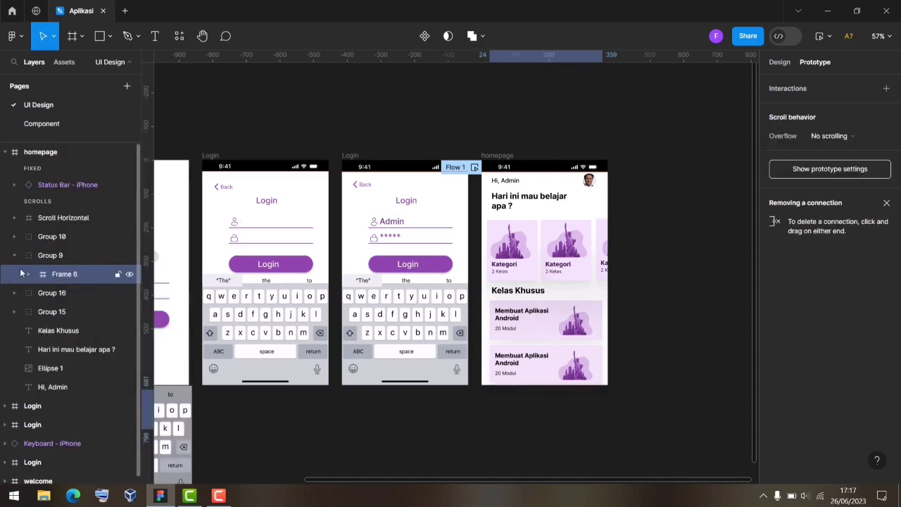
{"action": "left_click", "coordinate": [14, 255]}
{"action": "left_click", "coordinate": [14, 275]}
Frame Group 16's contents, then select Group 15's Group 1 and card 2.
{"action": "left_click", "coordinate": [69, 294]}
{"action": "left_click", "coordinate": [75, 311], "text": "shift"}
{"action": "right_click", "coordinate": [66, 312]}
{"action": "left_click", "coordinate": [94, 255]}
{"action": "left_click", "coordinate": [14, 274]}
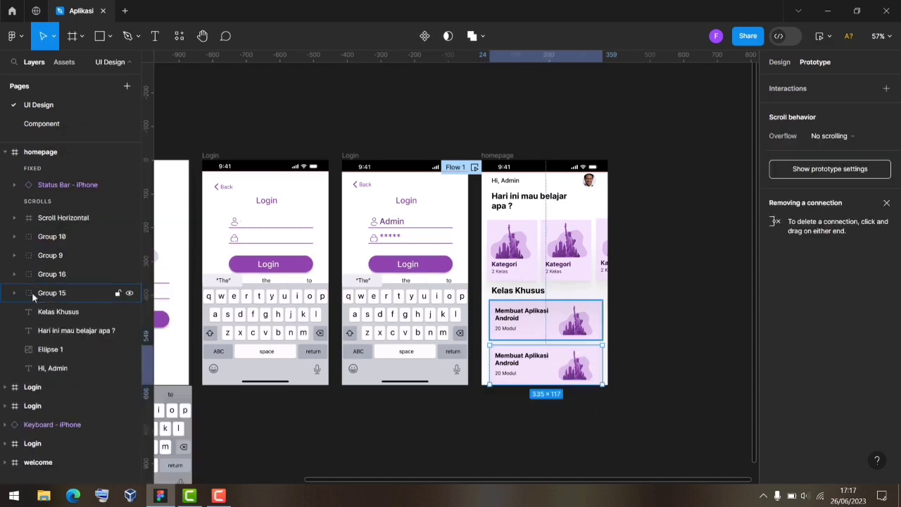
{"action": "left_click", "coordinate": [14, 293]}
{"action": "left_click", "coordinate": [52, 312]}
{"action": "left_click", "coordinate": [56, 327], "text": "shift"}
Wrap Group 15's contents in a frame.
{"action": "right_click", "coordinate": [57, 321]}
{"action": "left_click", "coordinate": [95, 254]}
{"action": "left_click", "coordinate": [14, 293]}
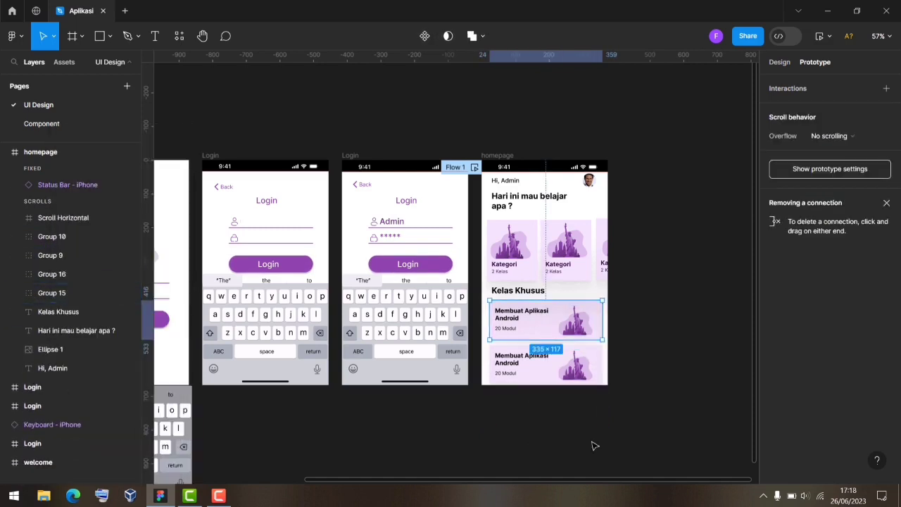
{"action": "left_click", "coordinate": [596, 446]}
Wrap all the homepage content layers in one frame named 'Scroll Vertical'.
{"action": "scroll", "coordinate": [595, 399], "scroll_direction": "down", "scroll_amount": 2}
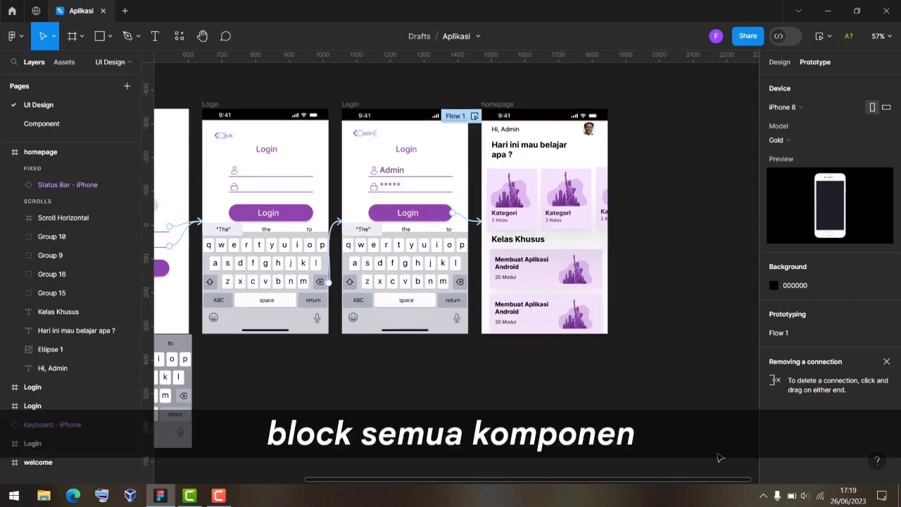
{"action": "left_click_drag", "start_coordinate": [716, 451], "coordinate": [510, 131]}
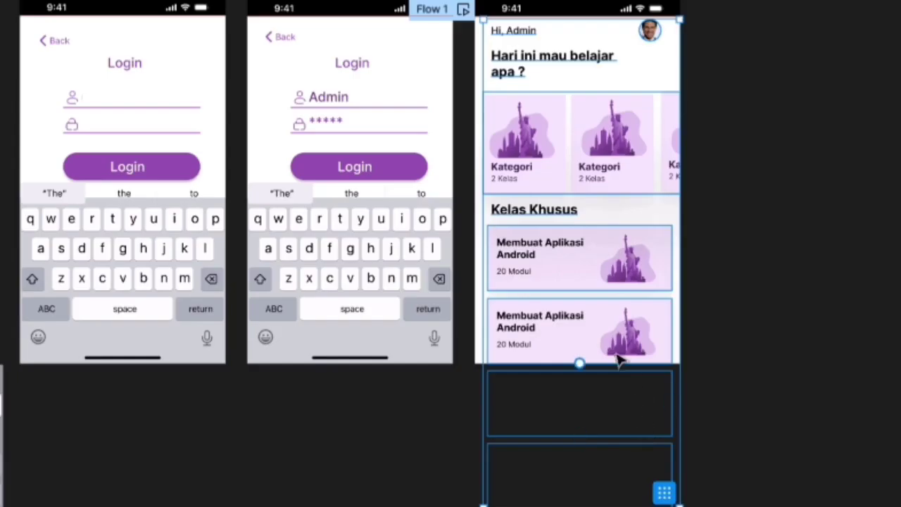
{"action": "right_click", "coordinate": [598, 412]}
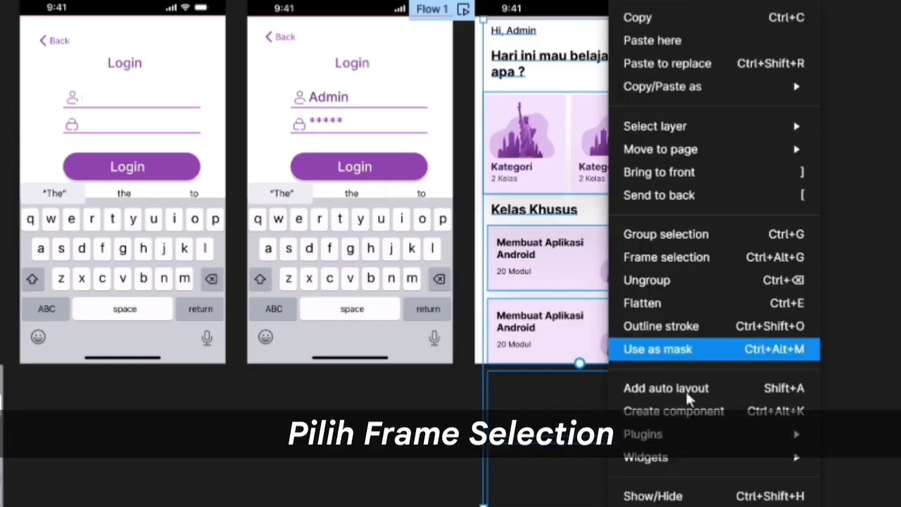
{"action": "left_click", "coordinate": [688, 261]}
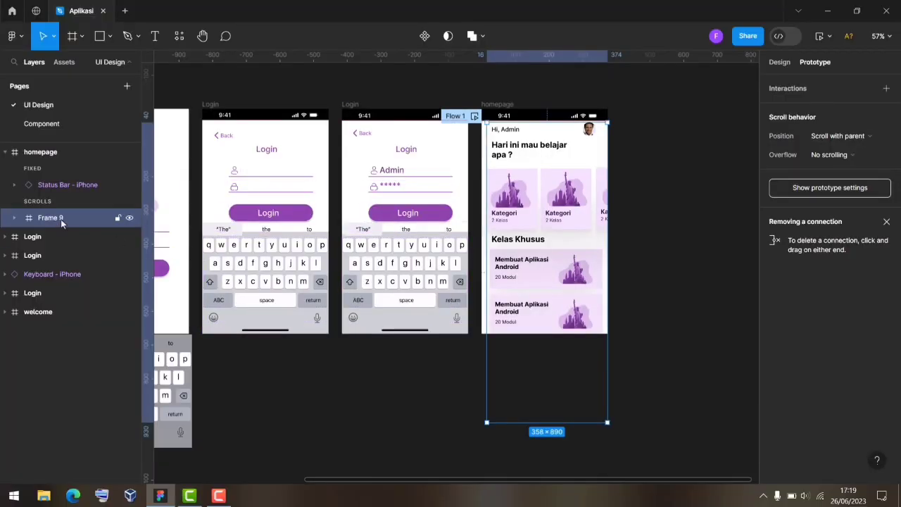
{"action": "double_click", "coordinate": [60, 219]}
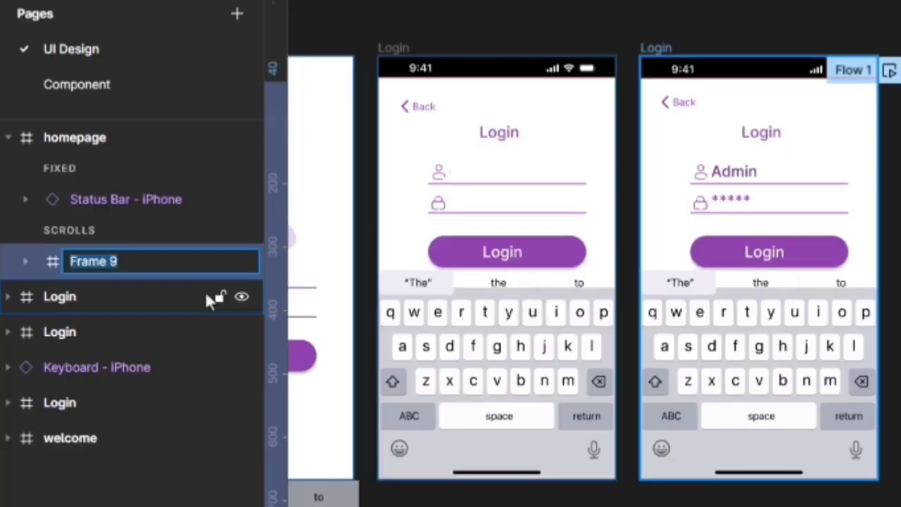
{"action": "type", "text": "Scro"}
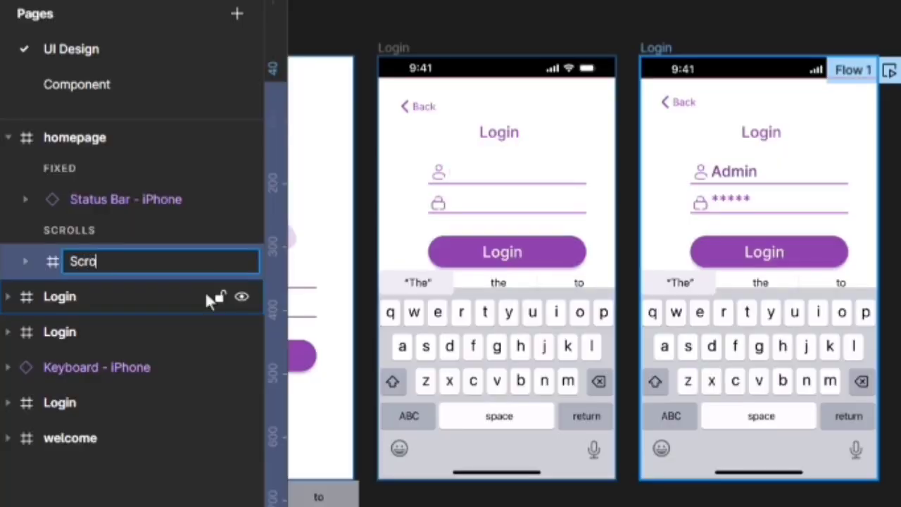
{"action": "type", "text": "ll Vertical"}
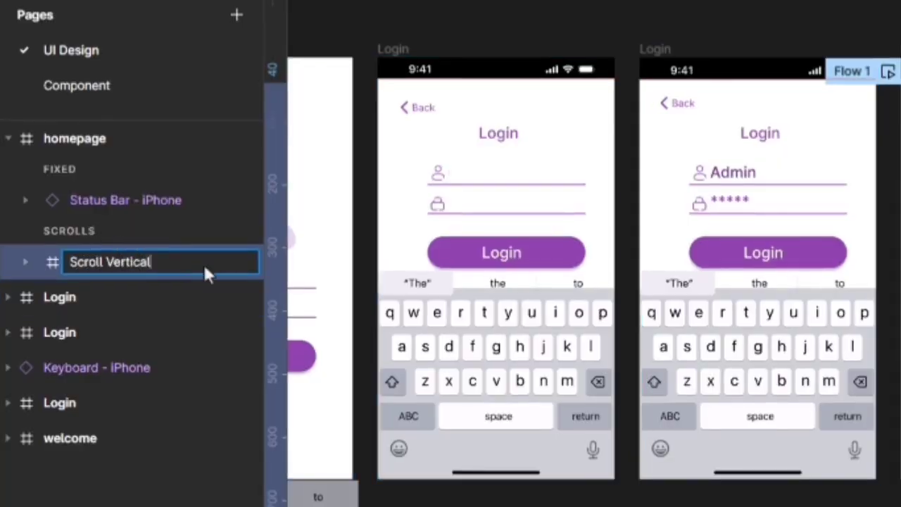
{"action": "key", "text": "Return"}
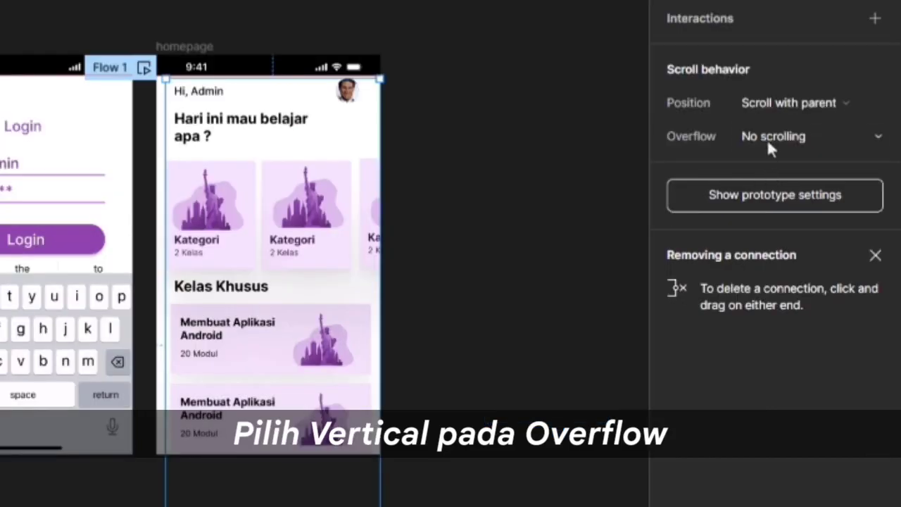
Set Scroll Vertical to vertical overflow, trim it to the homepage's bottom edge, and preview.
{"action": "left_click", "coordinate": [770, 139]}
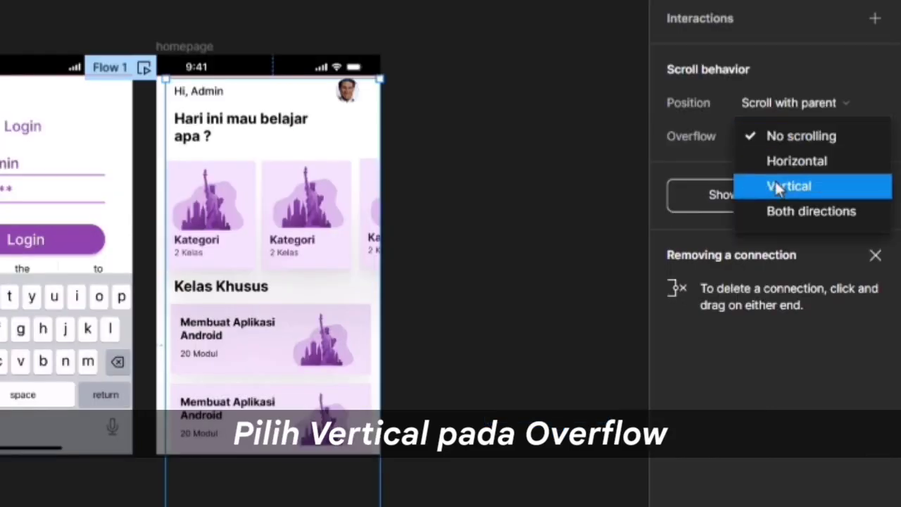
{"action": "left_click", "coordinate": [775, 183]}
{"action": "left_click", "coordinate": [709, 205]}
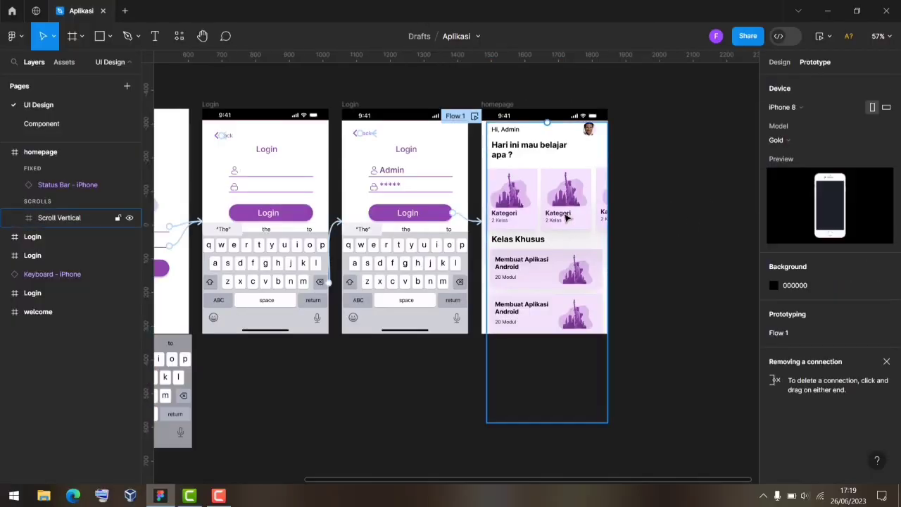
{"action": "left_click", "coordinate": [568, 217]}
{"action": "left_click", "coordinate": [603, 326]}
{"action": "left_click", "coordinate": [604, 330]}
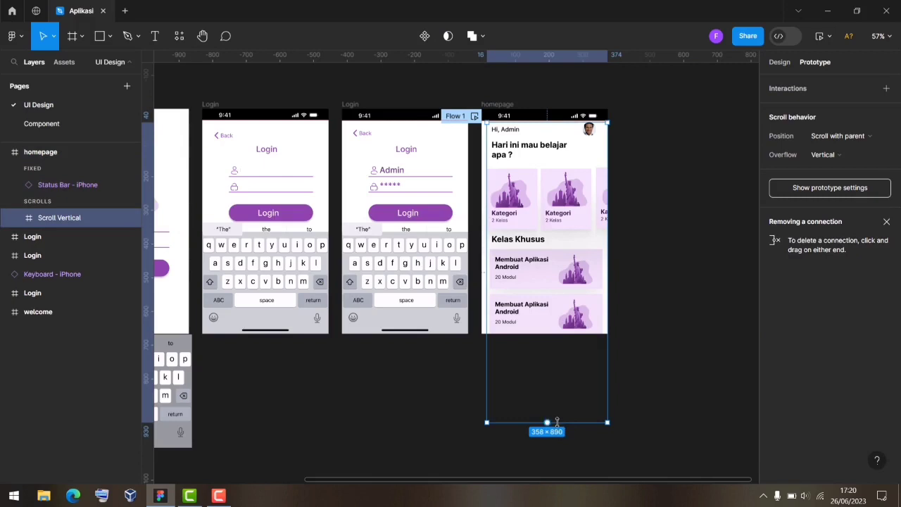
{"action": "left_click_drag", "start_coordinate": [557, 421], "coordinate": [583, 324]}
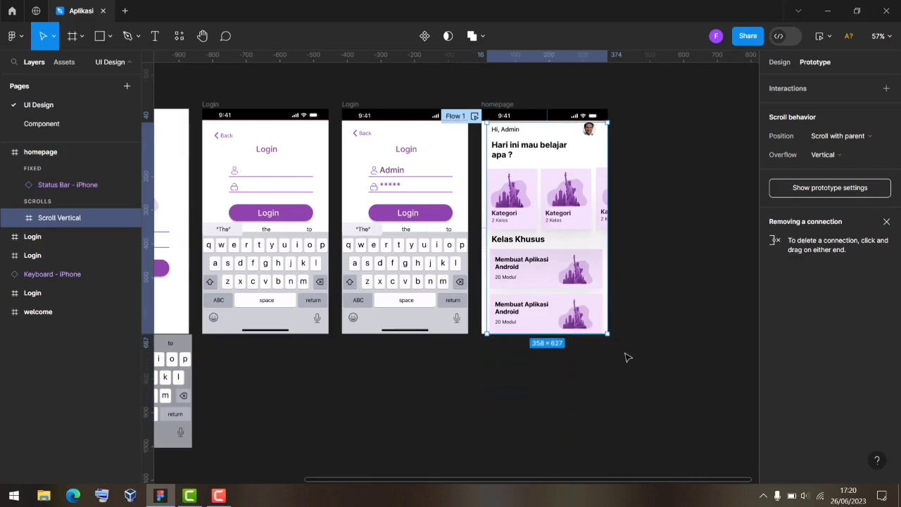
{"action": "left_click", "coordinate": [645, 288]}
{"action": "left_click", "coordinate": [475, 115]}
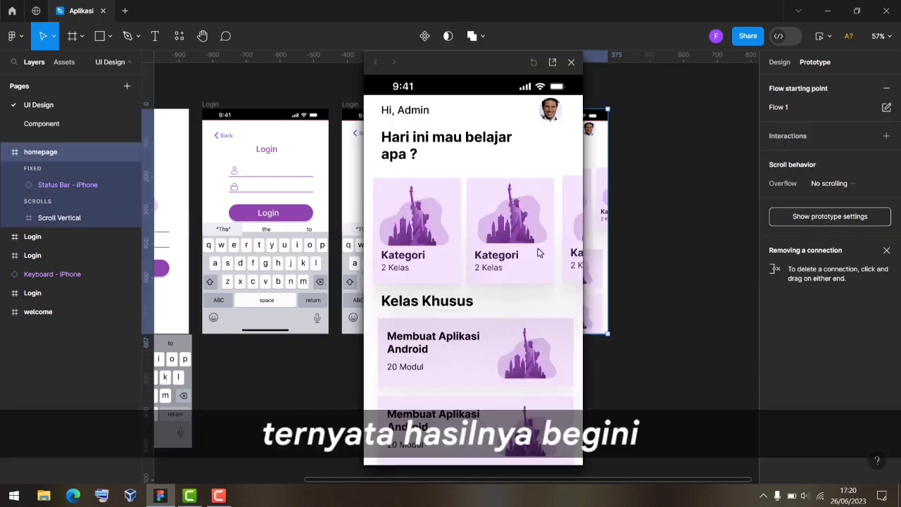
{"action": "scroll", "coordinate": [511, 248], "scroll_direction": "down", "scroll_amount": 1}
{"action": "scroll", "coordinate": [511, 248], "scroll_direction": "down", "scroll_amount": 5}
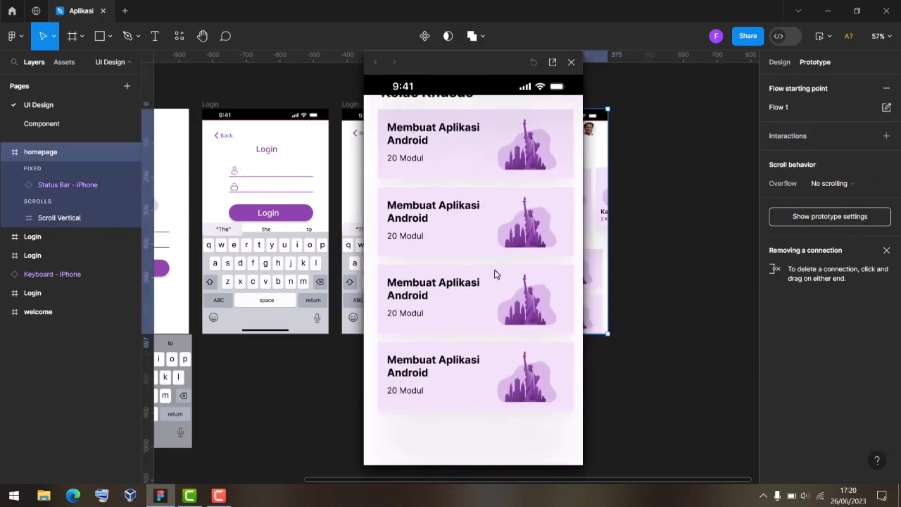
{"action": "left_click_drag", "start_coordinate": [511, 270], "coordinate": [515, 388]}
{"action": "left_click_drag", "start_coordinate": [530, 203], "coordinate": [537, 244]}
{"action": "left_click", "coordinate": [571, 63]}
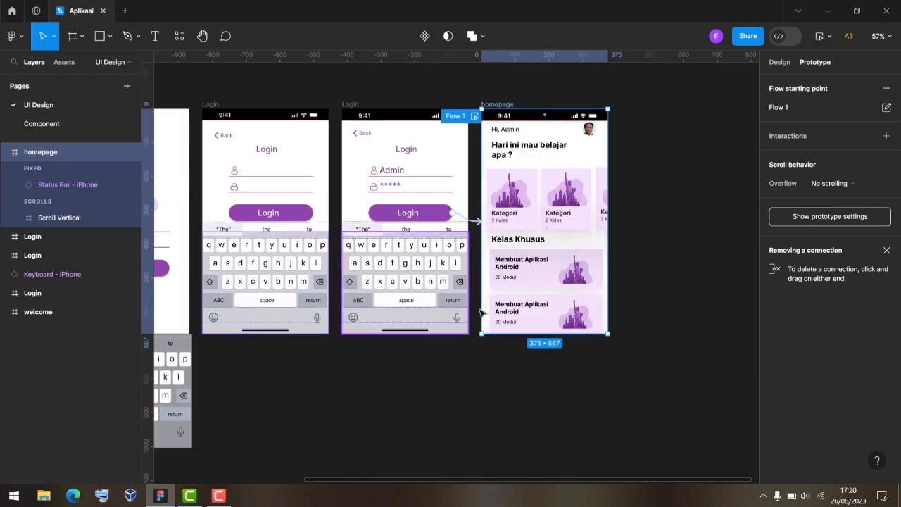
Remove the Flow 1 starting point from the prototype.
{"action": "left_click_drag", "start_coordinate": [514, 484], "coordinate": [470, 484]}
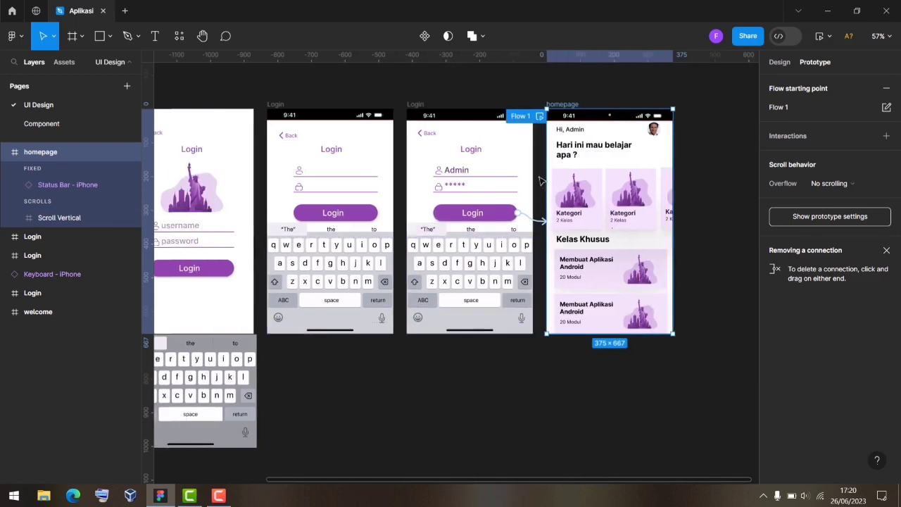
{"action": "left_click", "coordinate": [886, 89]}
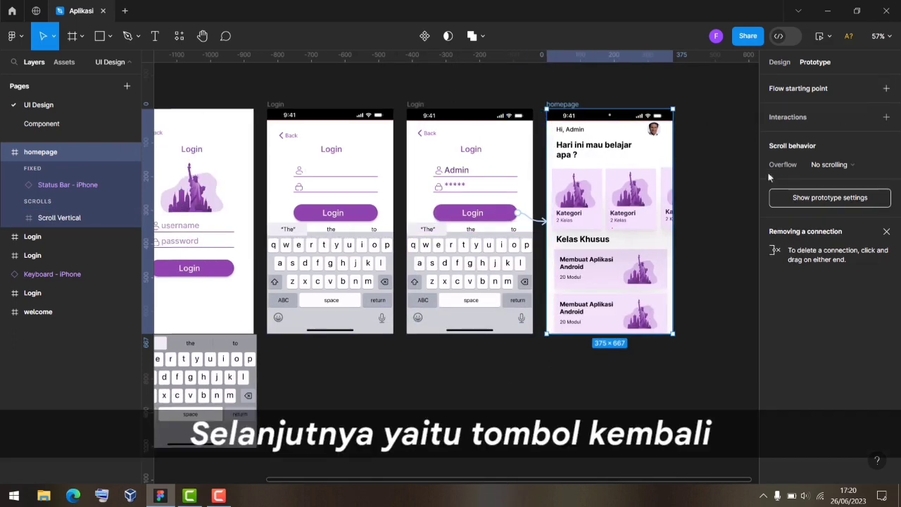
{"action": "left_click", "coordinate": [620, 395]}
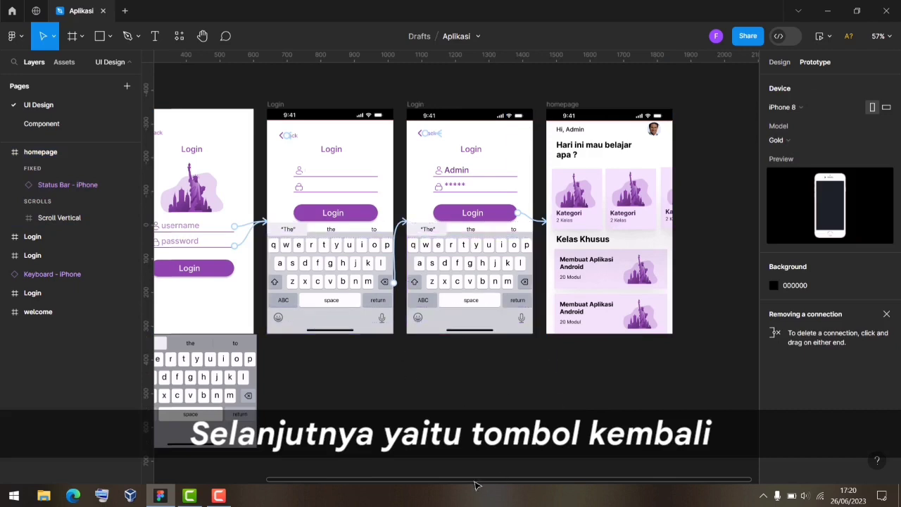
Link the Back icons in the third and second Login frames to the welcome screen.
{"action": "left_click_drag", "start_coordinate": [483, 483], "coordinate": [366, 484]}
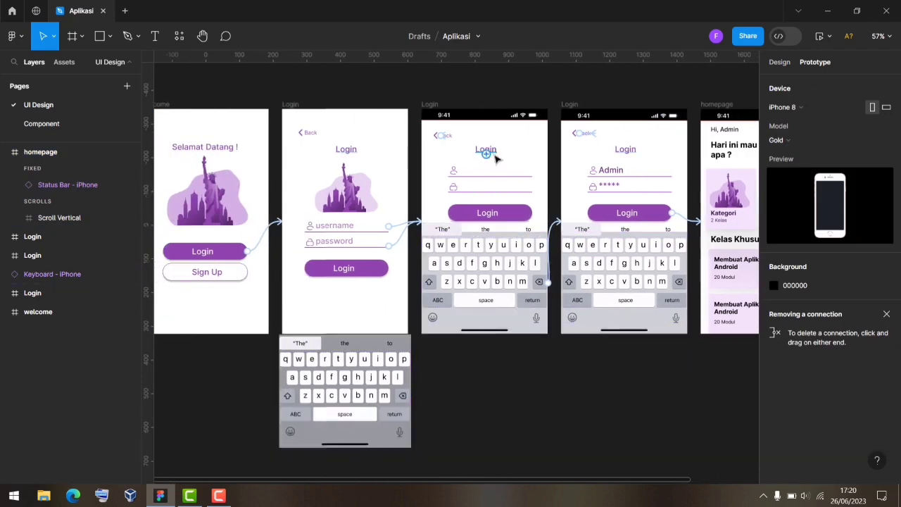
{"action": "left_click", "coordinate": [435, 136]}
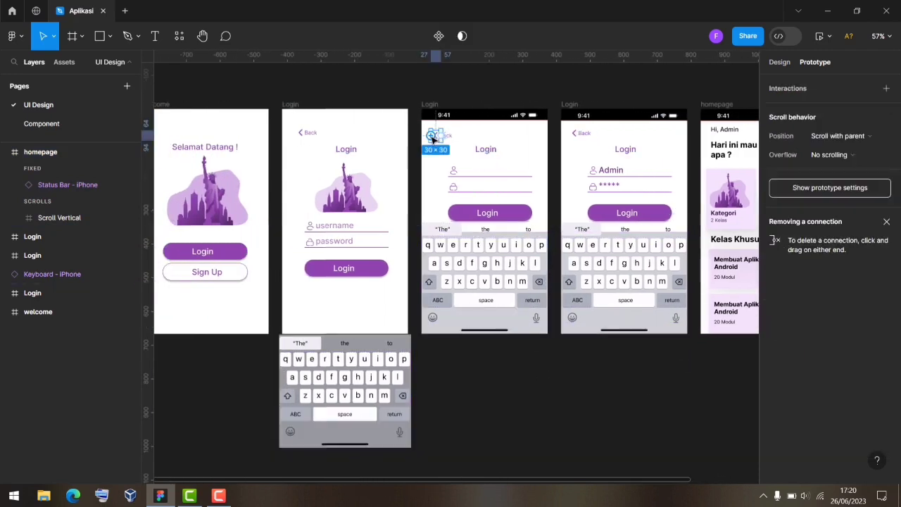
{"action": "left_click_drag", "start_coordinate": [431, 135], "coordinate": [257, 233]}
{"action": "left_click", "coordinate": [301, 134]}
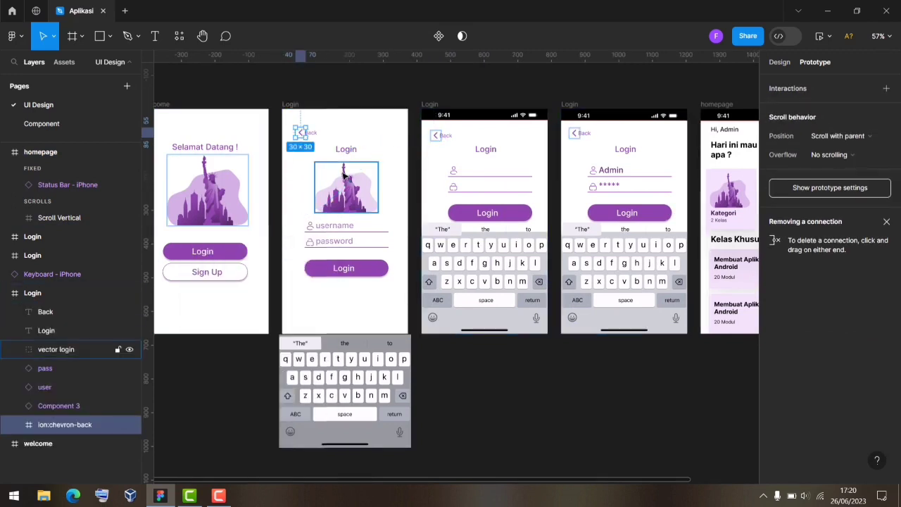
{"action": "left_click_drag", "start_coordinate": [266, 192], "coordinate": [253, 215]}
Link the fourth frame's Back icon to the welcome screen.
{"action": "left_click", "coordinate": [578, 137]}
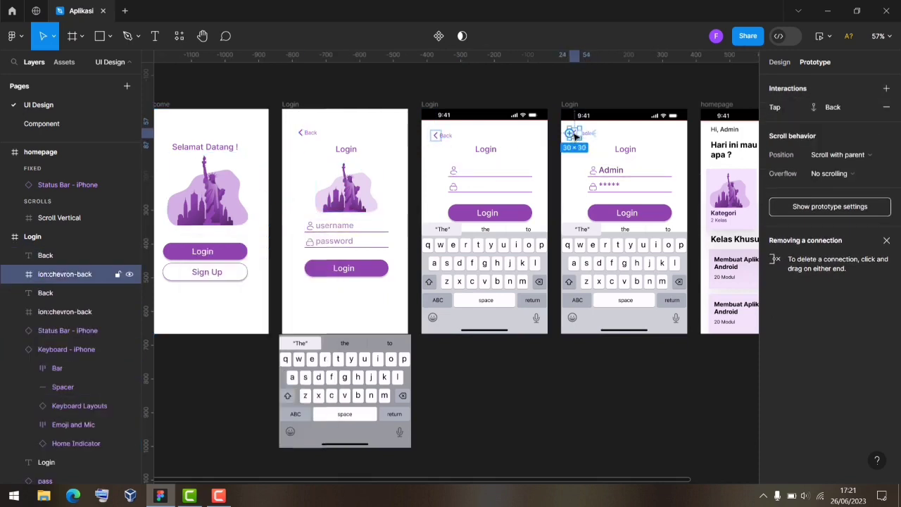
{"action": "left_click_drag", "start_coordinate": [570, 133], "coordinate": [362, 215]}
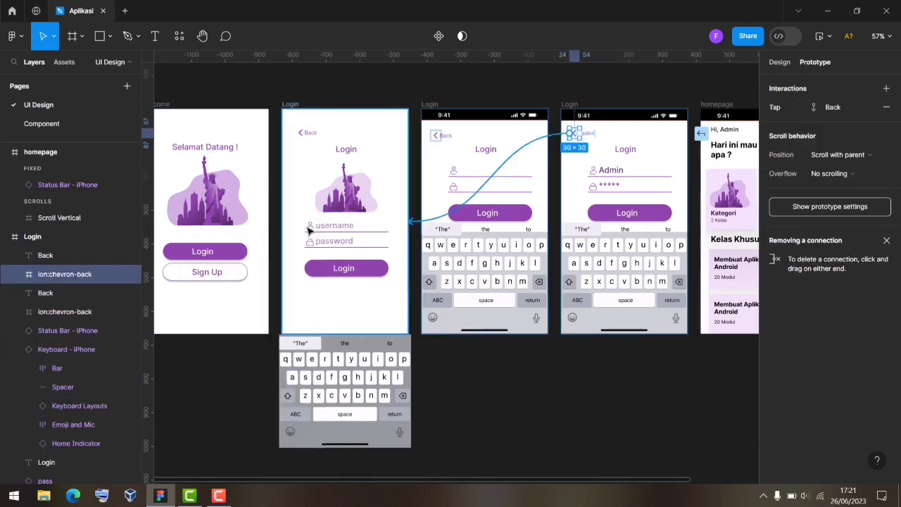
{"action": "left_click_drag", "start_coordinate": [266, 229], "coordinate": [250, 233]}
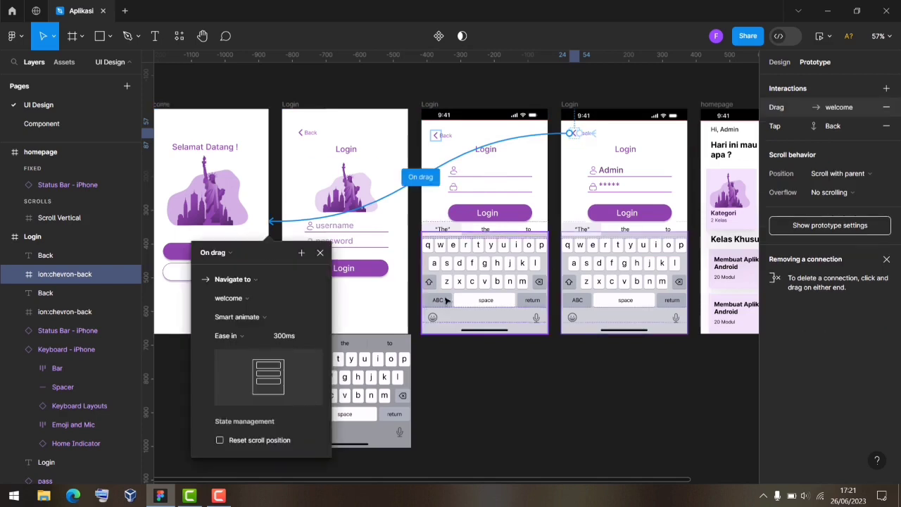
{"action": "left_click", "coordinate": [557, 392]}
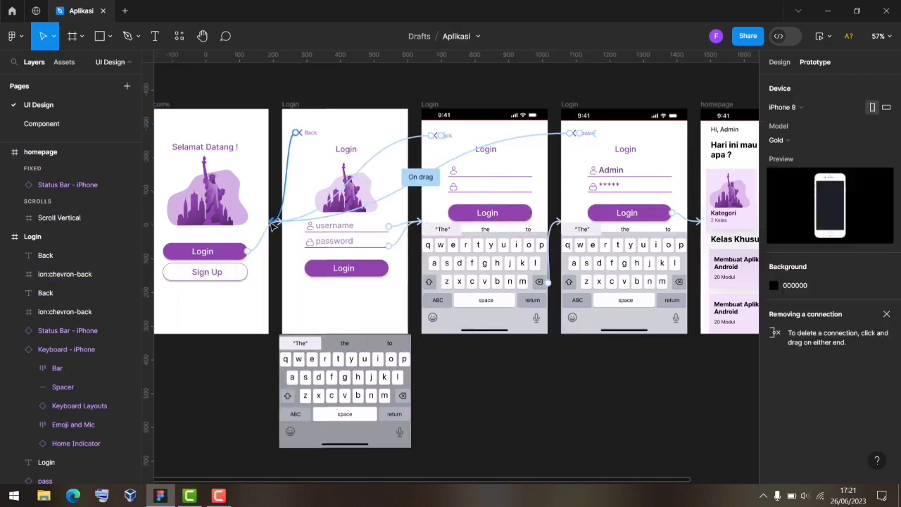
Present the prototype in a new tab via the Present dropdown.
{"action": "scroll", "coordinate": [672, 271], "scroll_direction": "down", "scroll_amount": 2}
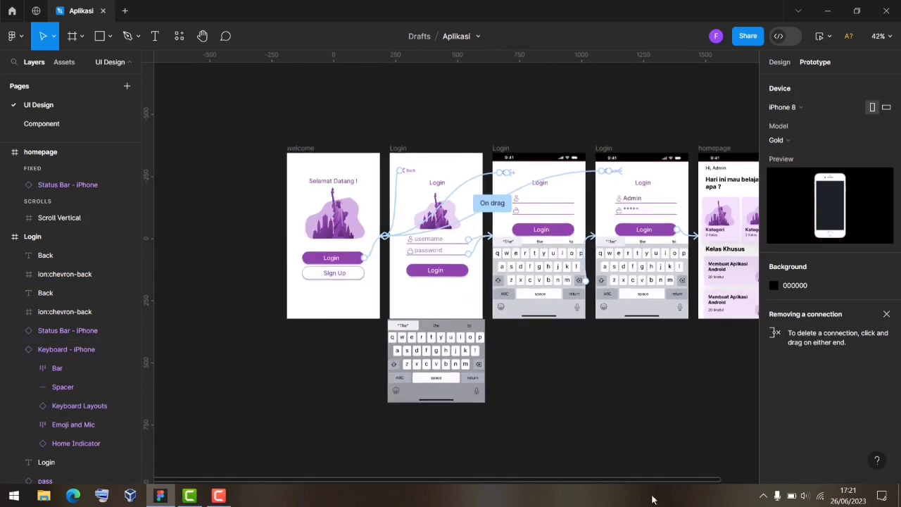
{"action": "scroll", "coordinate": [687, 483], "scroll_direction": "right", "scroll_amount": 3}
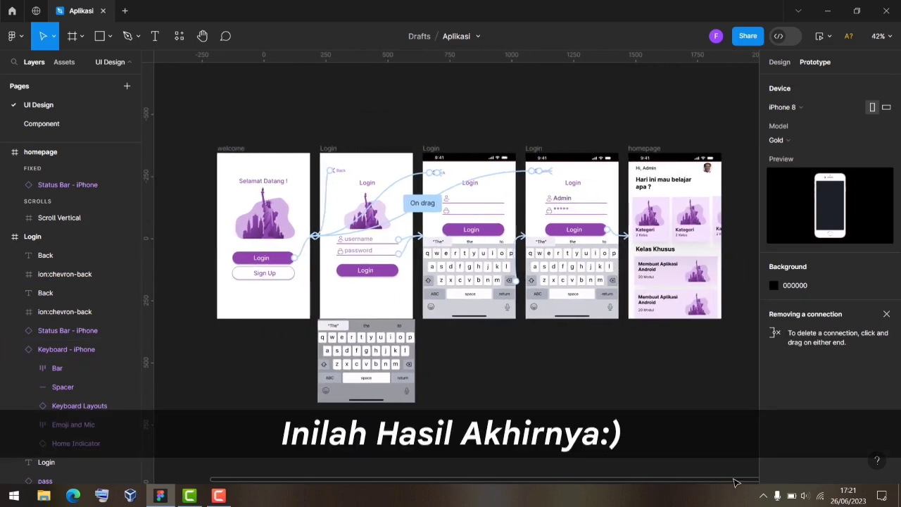
{"action": "left_click", "coordinate": [821, 36]}
{"action": "left_click", "coordinate": [803, 65]}
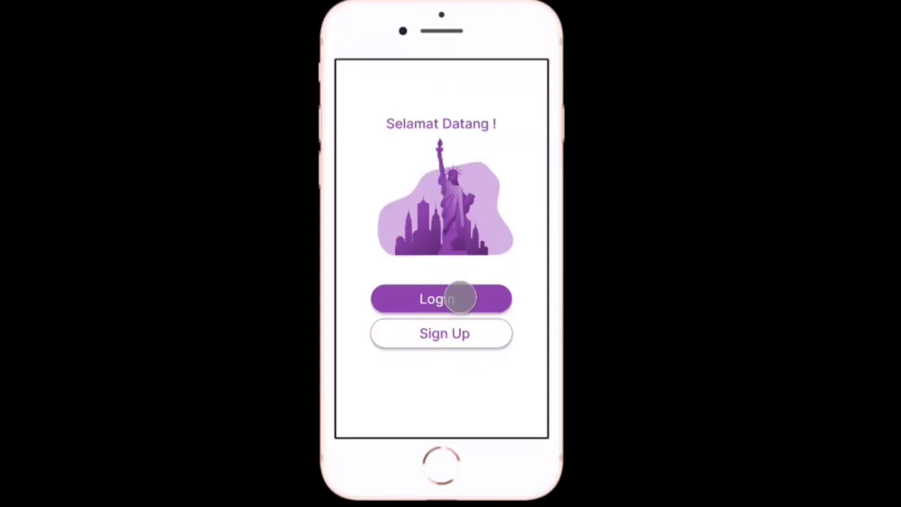
Test Login, Back, Login again, the filled fields, and Login through to the homepage.
{"action": "left_click", "coordinate": [445, 297]}
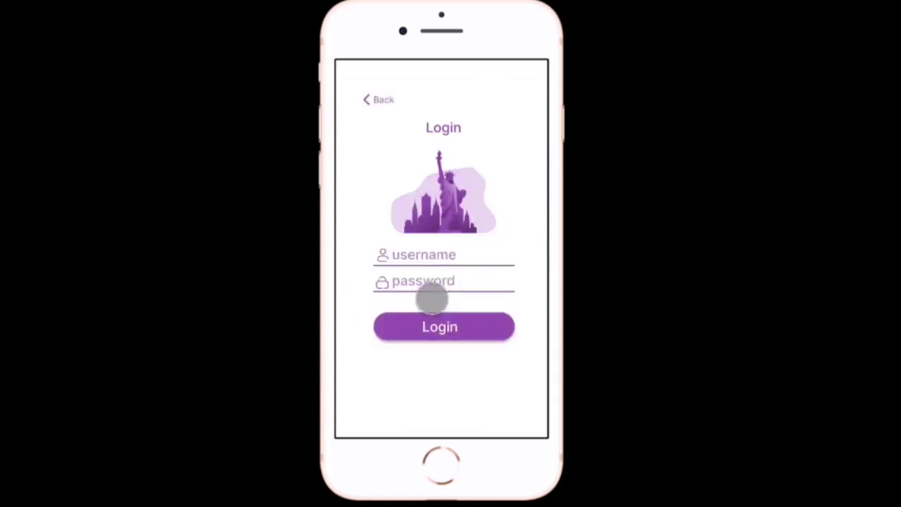
{"action": "left_click", "coordinate": [431, 294]}
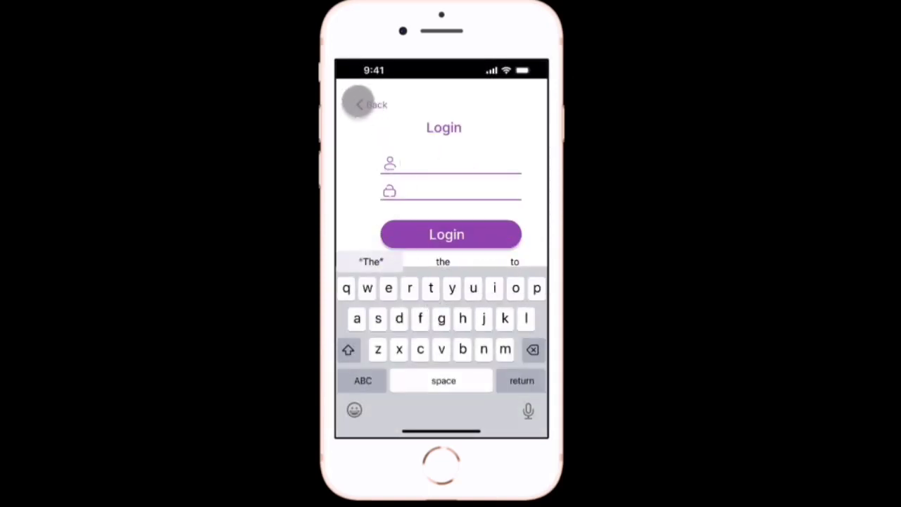
{"action": "left_click", "coordinate": [359, 103]}
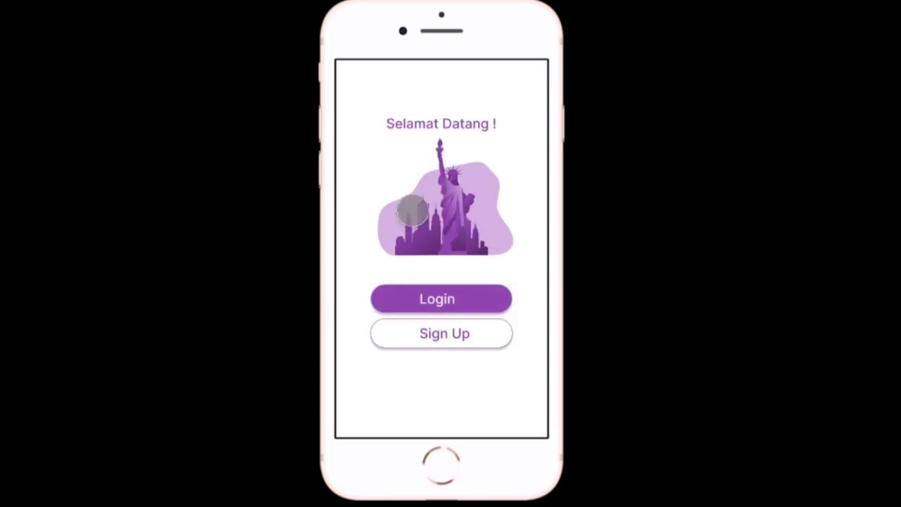
{"action": "left_click", "coordinate": [458, 293]}
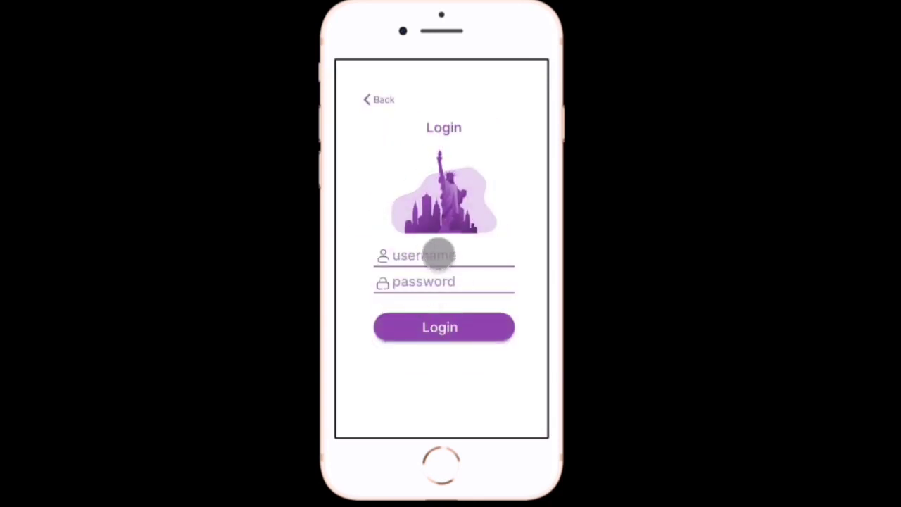
{"action": "left_click", "coordinate": [450, 294]}
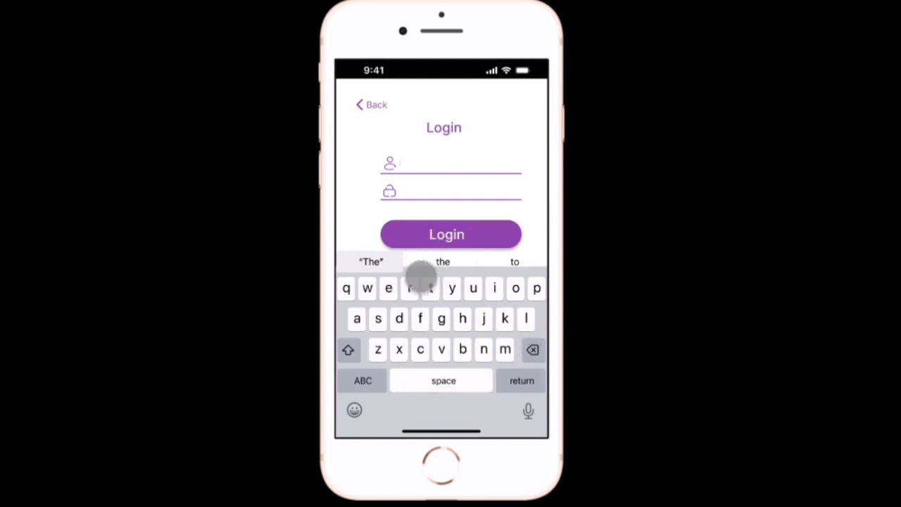
{"action": "left_click", "coordinate": [421, 278]}
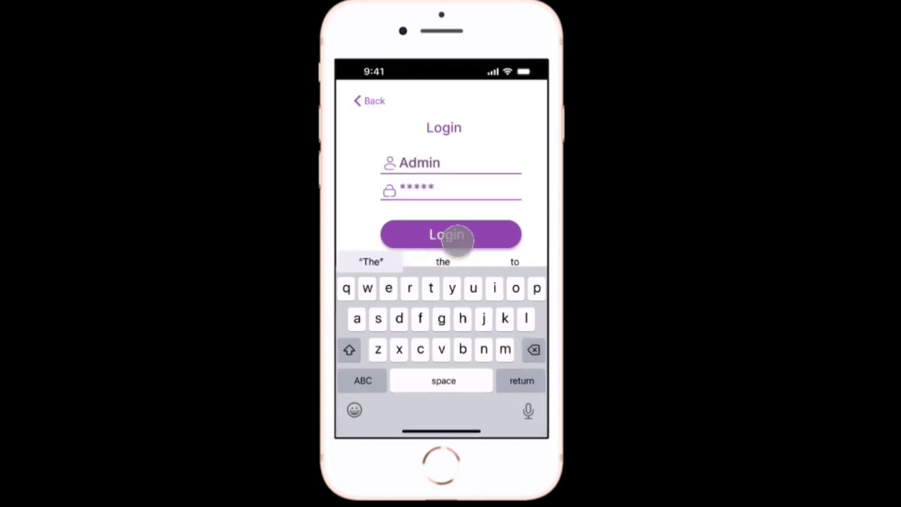
{"action": "left_click", "coordinate": [464, 236]}
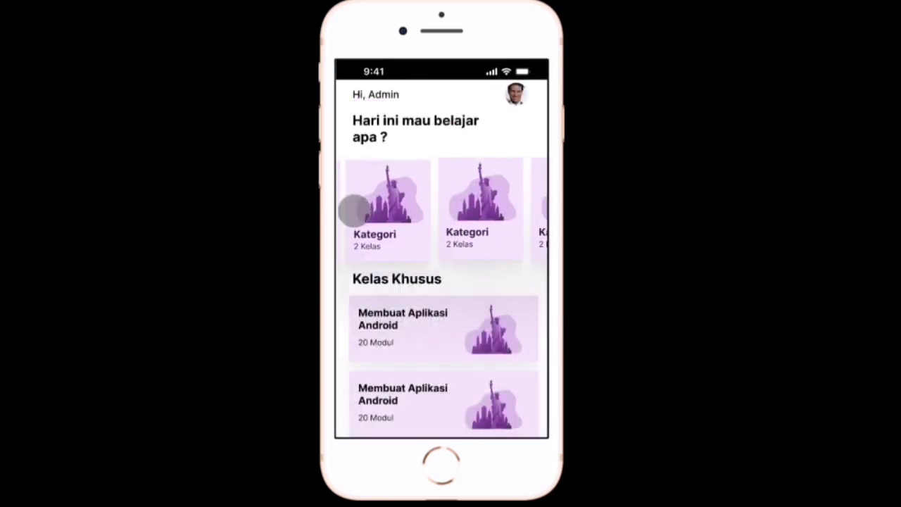
Swipe the Kategori cards sideways and scroll the homepage up and down to test it.
{"action": "left_click_drag", "start_coordinate": [536, 222], "coordinate": [293, 221]}
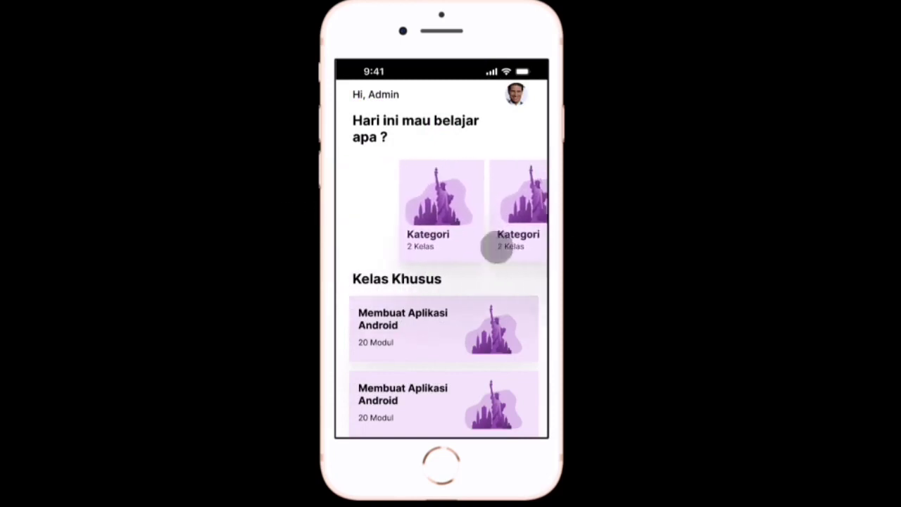
{"action": "left_click_drag", "start_coordinate": [466, 350], "coordinate": [478, 76]}
{"action": "left_click_drag", "start_coordinate": [472, 203], "coordinate": [471, 400]}
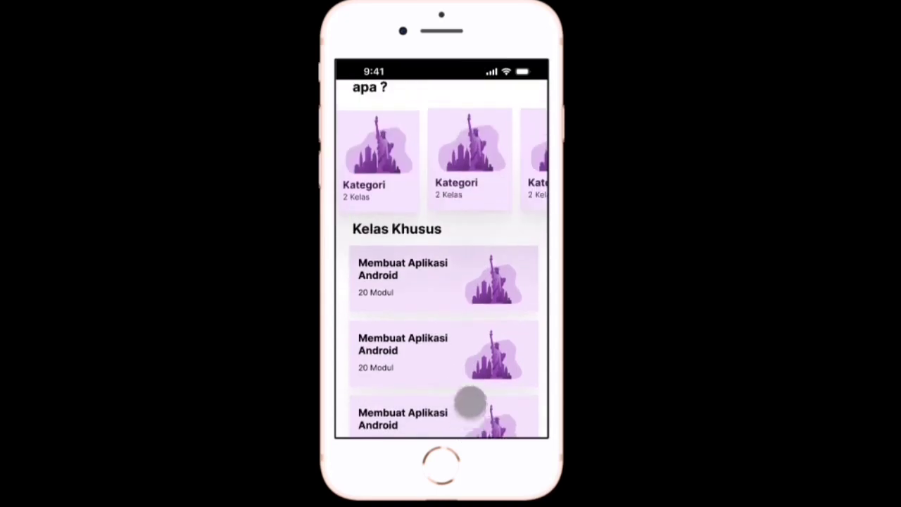
{"action": "left_click_drag", "start_coordinate": [503, 231], "coordinate": [560, 235]}
{"action": "mouse_move", "coordinate": [560, 236]}
{"action": "left_mouse_down"}
{"action": "mouse_move", "coordinate": [335, 235]}
{"action": "mouse_move", "coordinate": [561, 241]}
{"action": "left_mouse_up"}
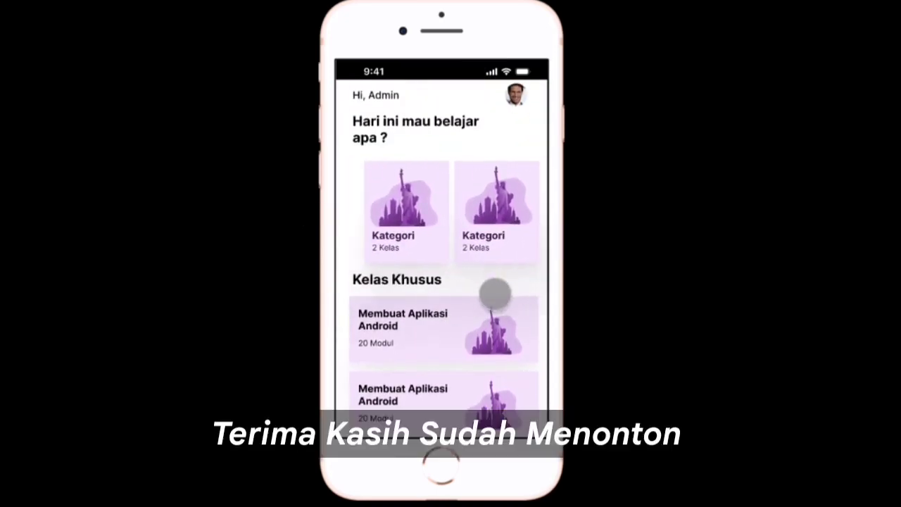
{"action": "left_click_drag", "start_coordinate": [495, 294], "coordinate": [473, 167]}
{"action": "left_click_drag", "start_coordinate": [488, 228], "coordinate": [500, 448]}
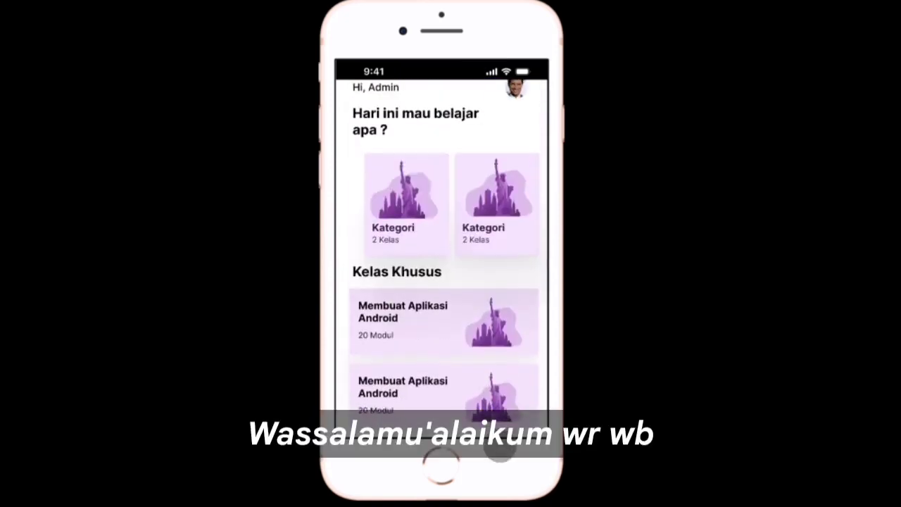